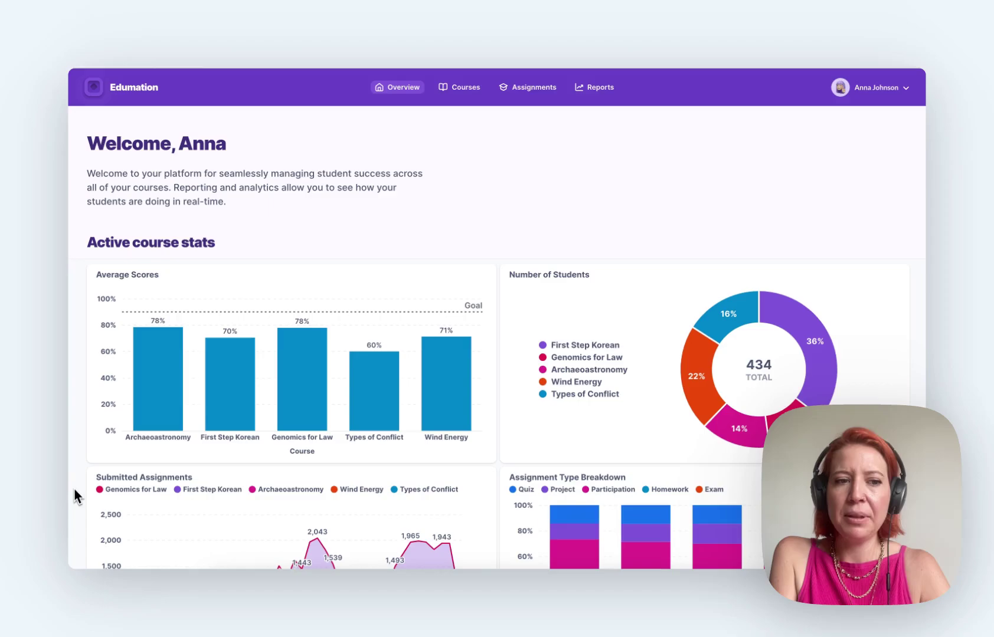
Switch to the Sisense playground tab and go from Intro to the Embed SDK examples page.
{"action": "mouse_move", "coordinate": [66, 457]}
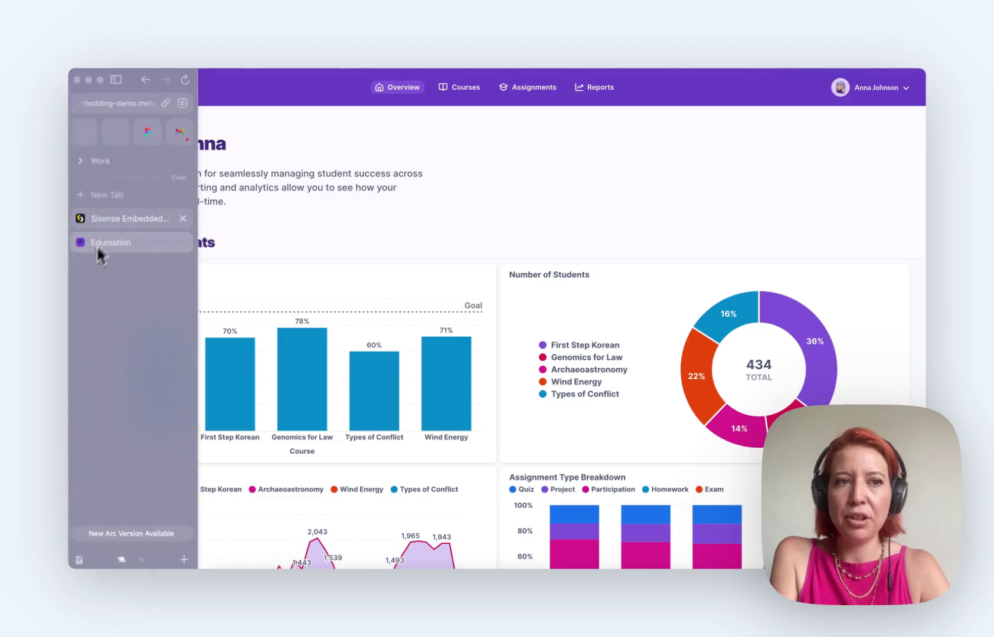
{"action": "left_click", "coordinate": [120, 218]}
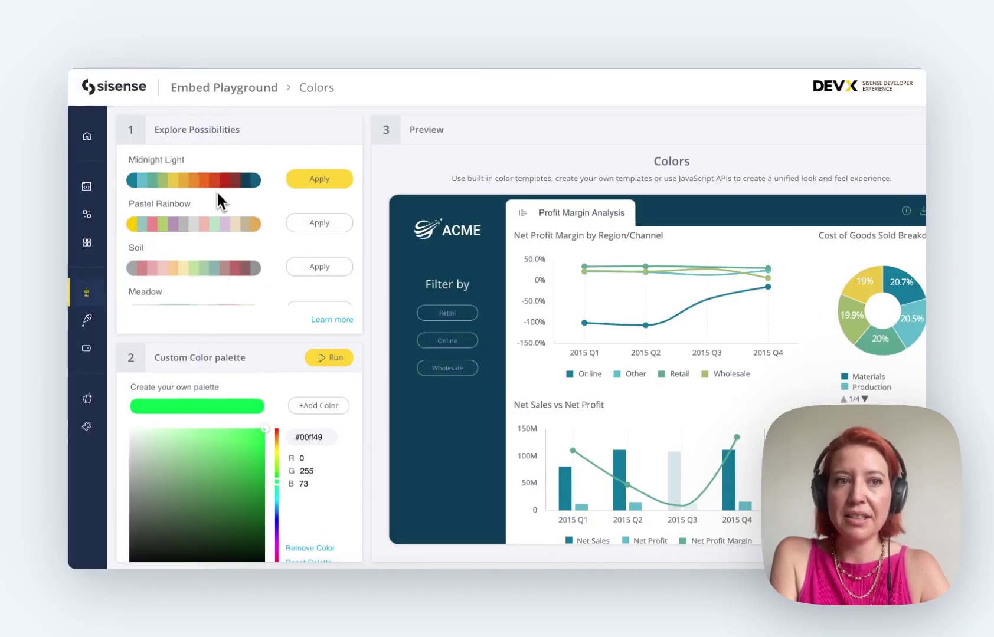
{"action": "left_click", "coordinate": [121, 139]}
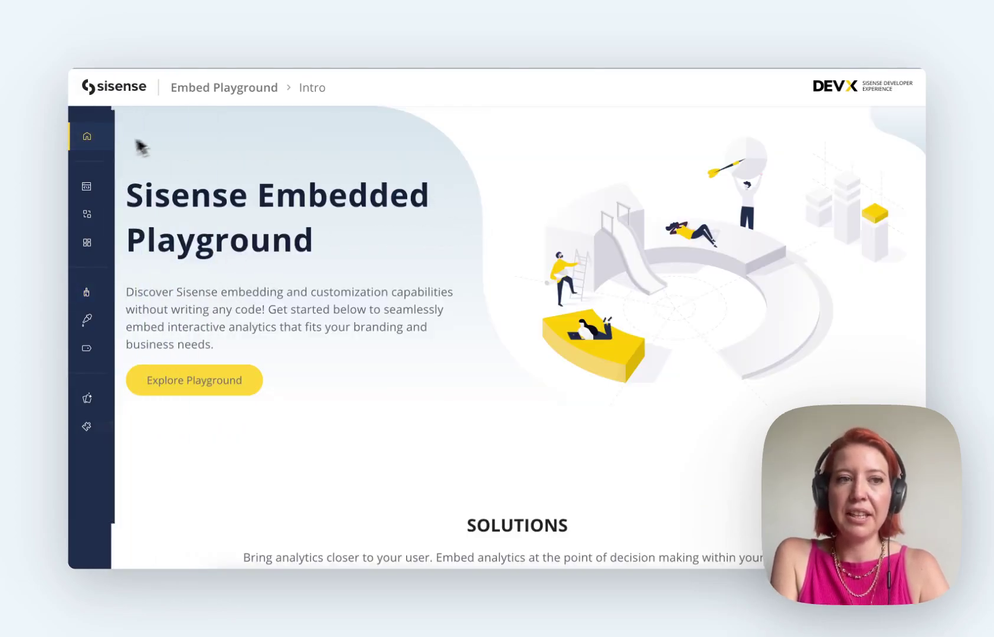
{"action": "mouse_move", "coordinate": [89, 213]}
{"action": "left_click", "coordinate": [133, 220]}
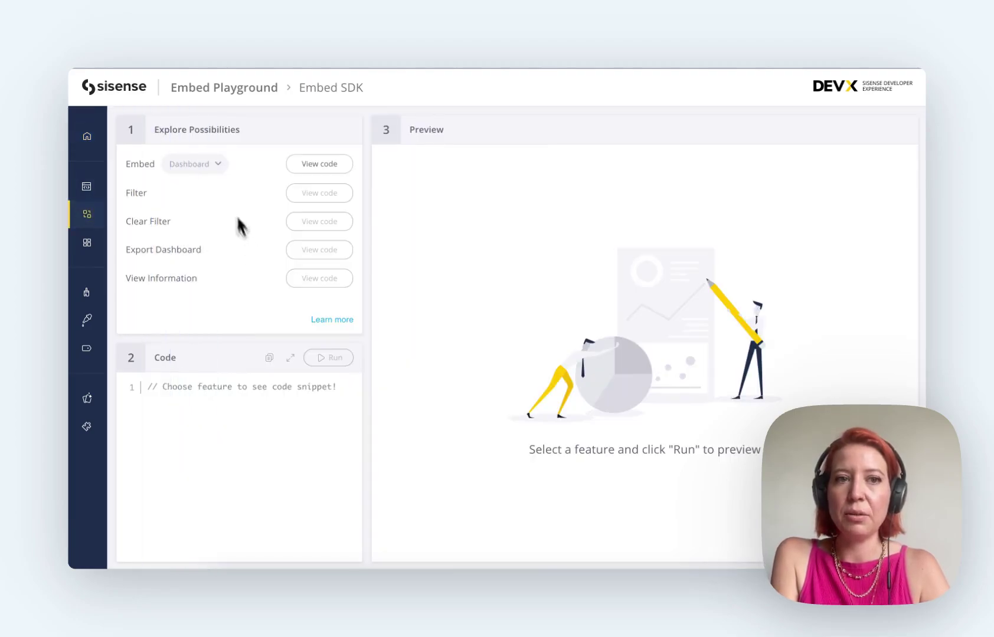
Show, copy and run the dashboard embed code to preview the embedded dashboard.
{"action": "left_click", "coordinate": [312, 167]}
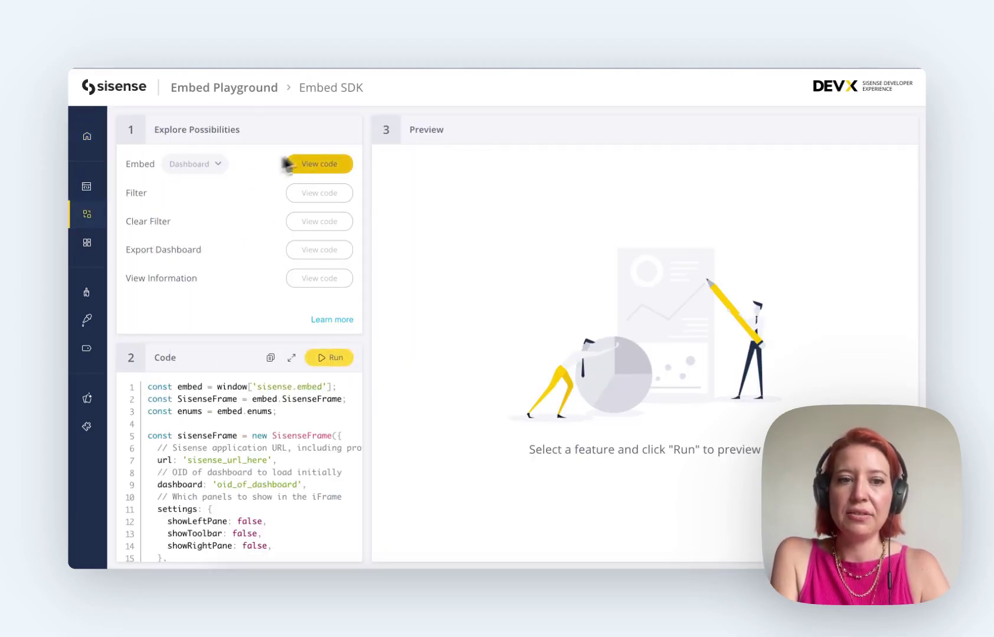
{"action": "left_click", "coordinate": [271, 359]}
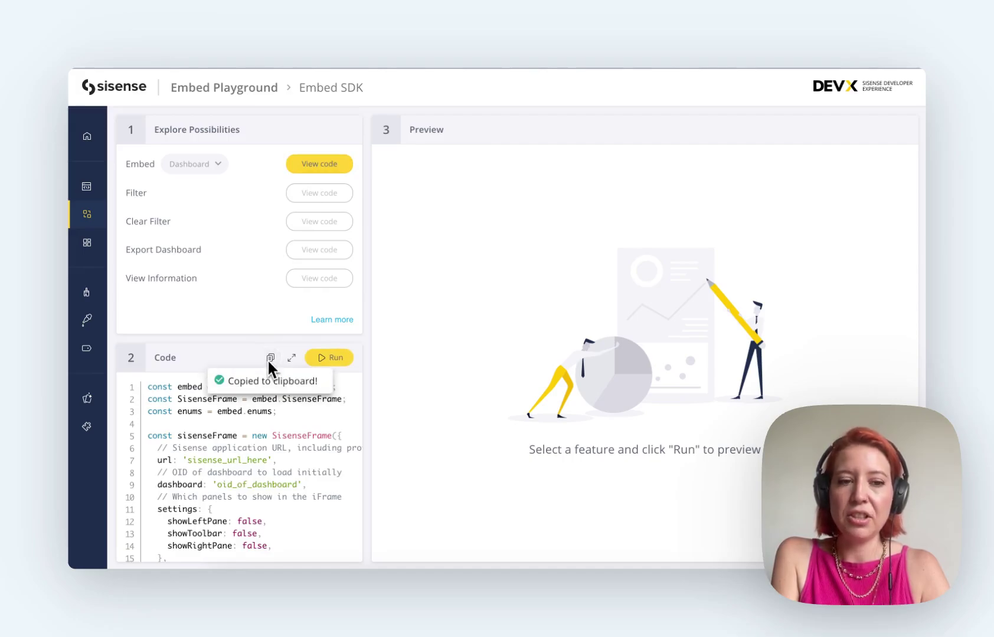
{"action": "left_click", "coordinate": [322, 357]}
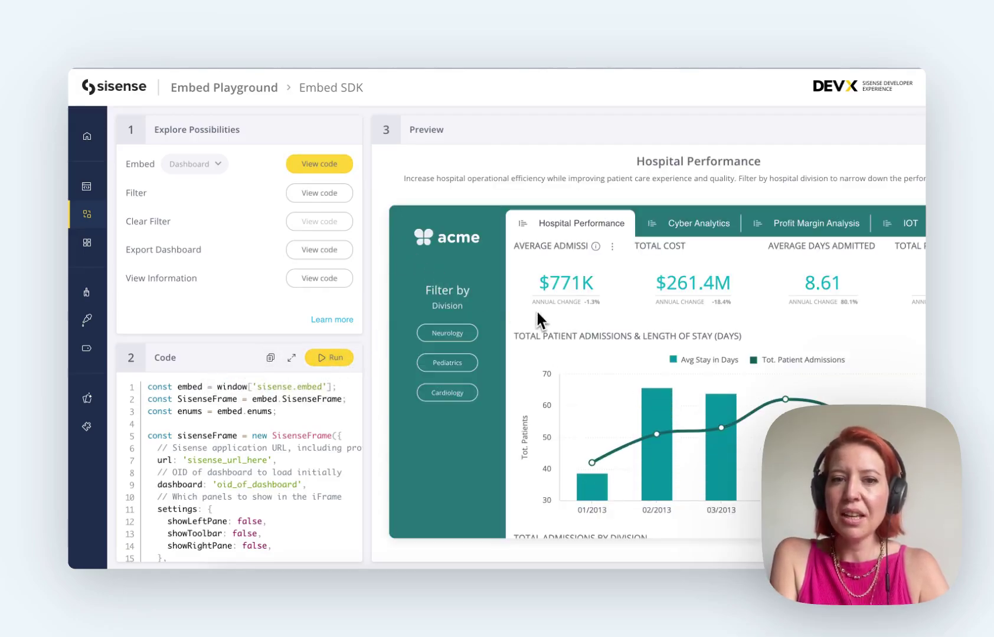
{"action": "scroll", "coordinate": [537, 313], "scroll_direction": "down", "scroll_amount": 3}
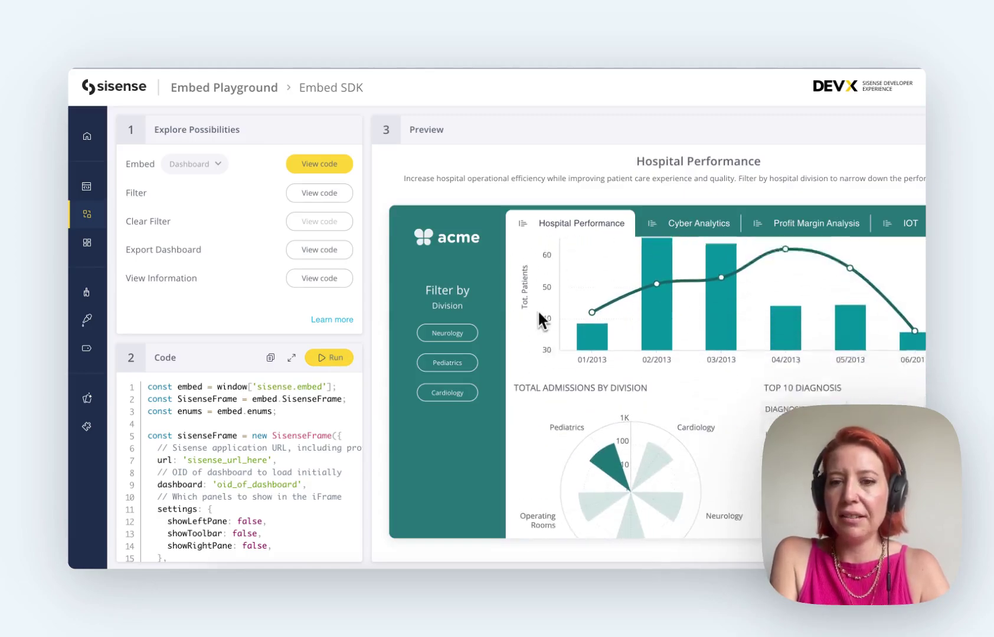
{"action": "scroll", "coordinate": [537, 312], "scroll_direction": "up", "scroll_amount": 3}
Switch the embedded dashboard to Cyber Analytics and filter it to the Energy Security Team.
{"action": "left_click", "coordinate": [683, 227]}
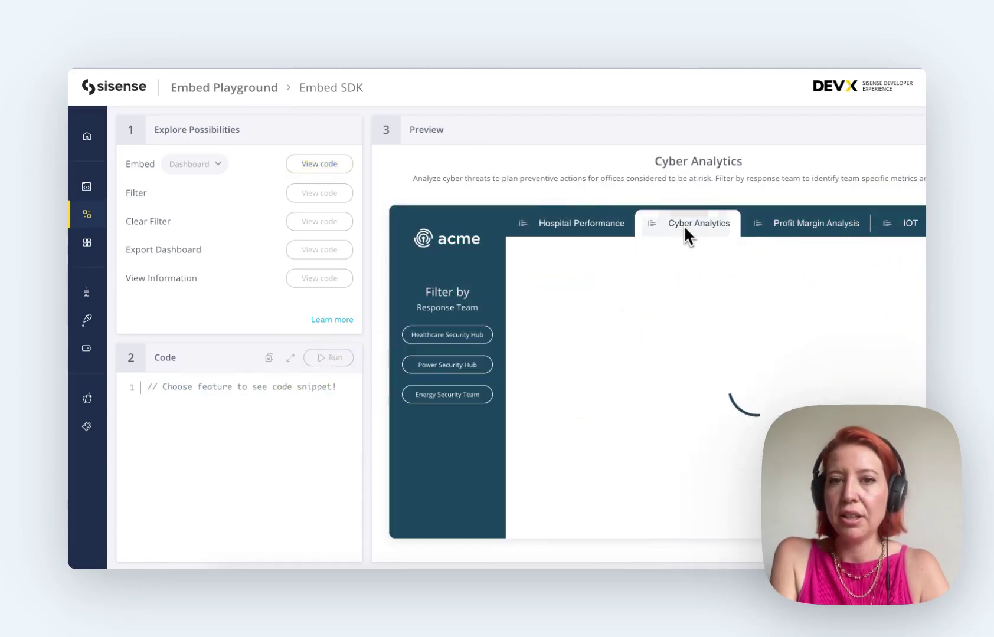
{"action": "scroll", "coordinate": [696, 247], "scroll_direction": "down", "scroll_amount": 1}
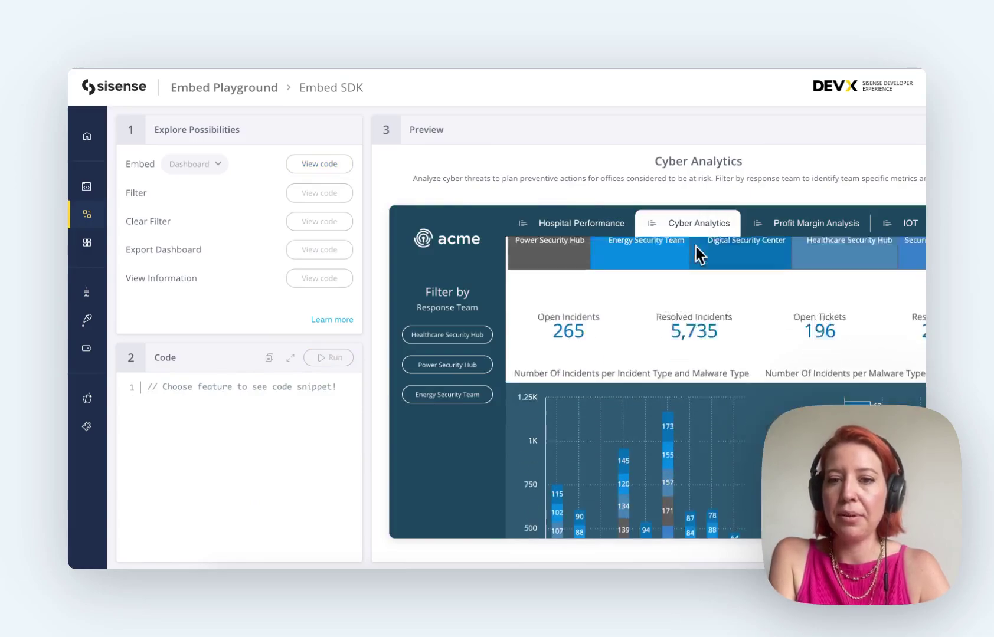
{"action": "scroll", "coordinate": [696, 247], "scroll_direction": "down", "scroll_amount": 1}
{"action": "mouse_move", "coordinate": [673, 383]}
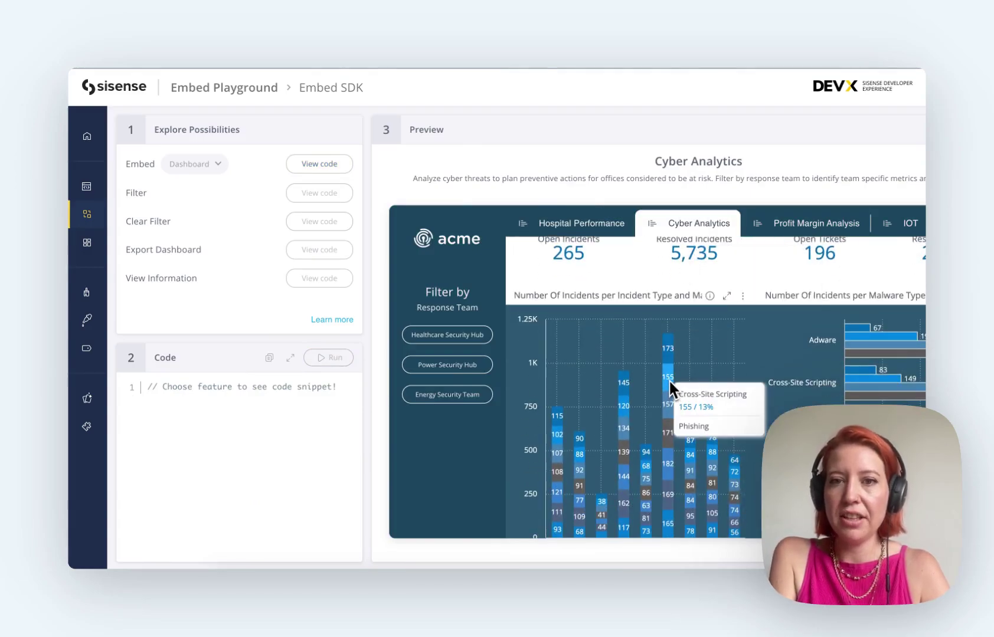
{"action": "left_click", "coordinate": [449, 402]}
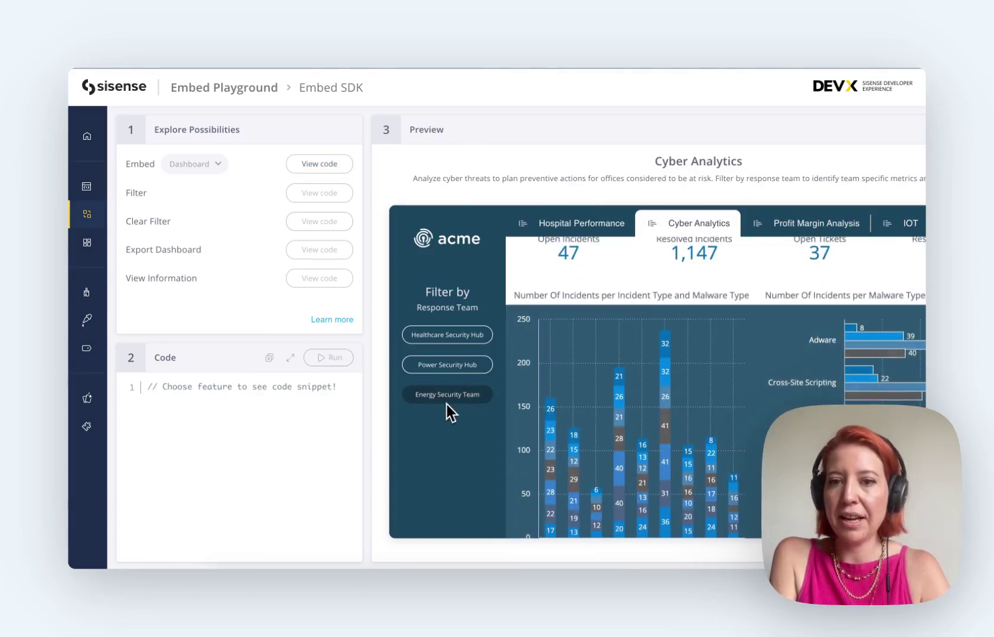
{"action": "scroll", "coordinate": [586, 389], "scroll_direction": "up", "scroll_amount": 2}
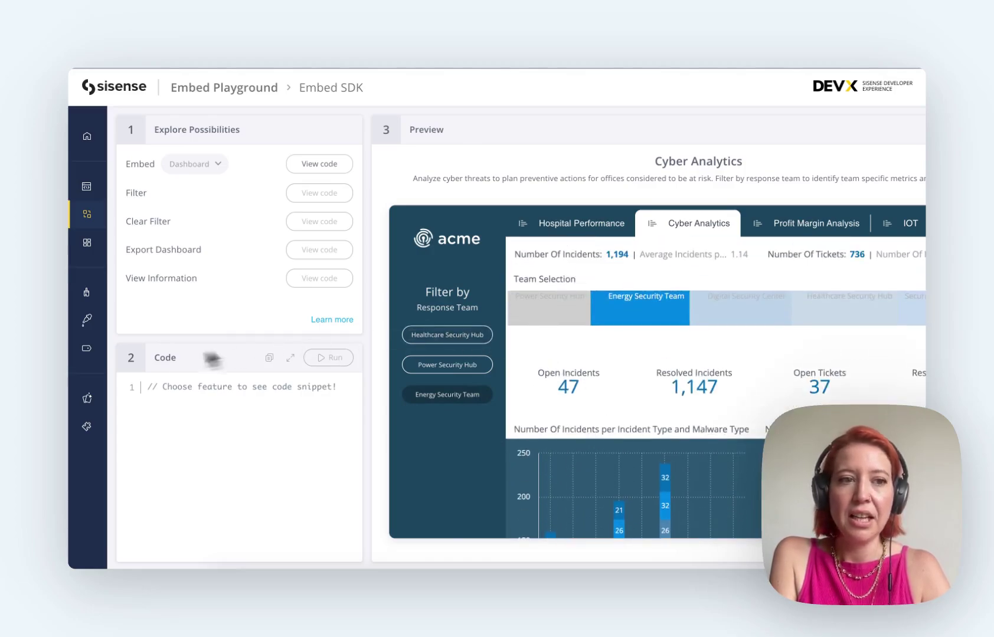
Apply the Pastel Rainbow palette to the preview on the Color Palettes page.
{"action": "mouse_move", "coordinate": [100, 307]}
{"action": "left_click", "coordinate": [137, 293]}
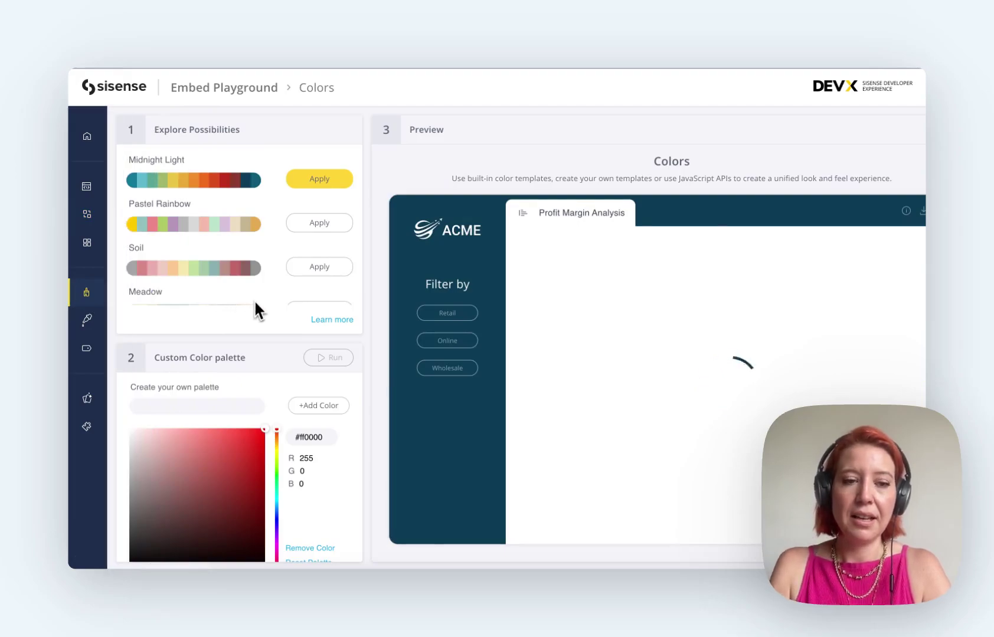
{"action": "left_click", "coordinate": [318, 223]}
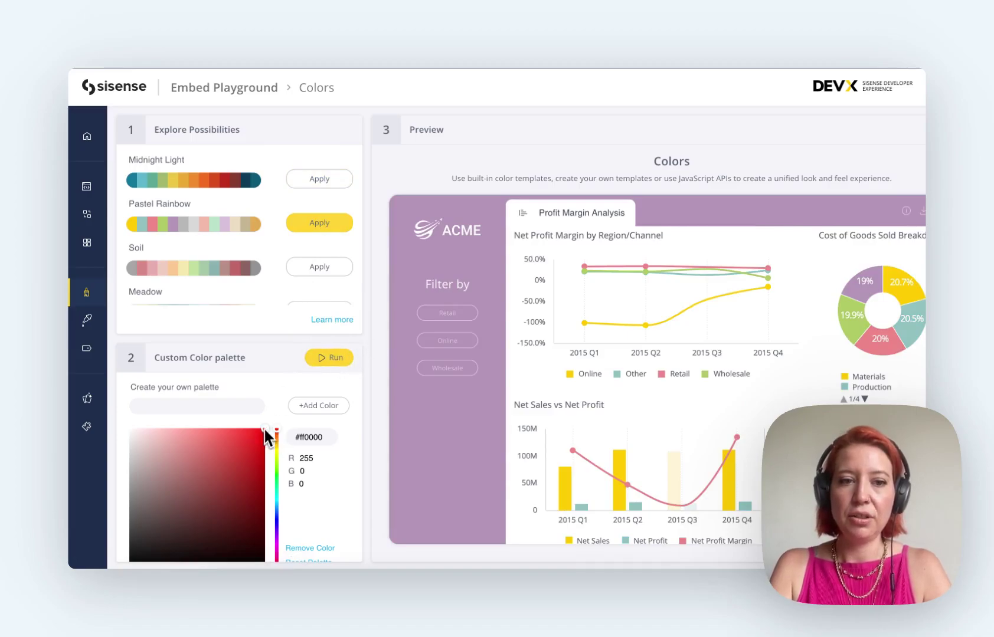
Recolour the preview with a custom bright green palette, then enter ff0000 as the hex value.
{"action": "left_click_drag", "start_coordinate": [275, 431], "coordinate": [276, 465]}
{"action": "left_click", "coordinate": [314, 411]}
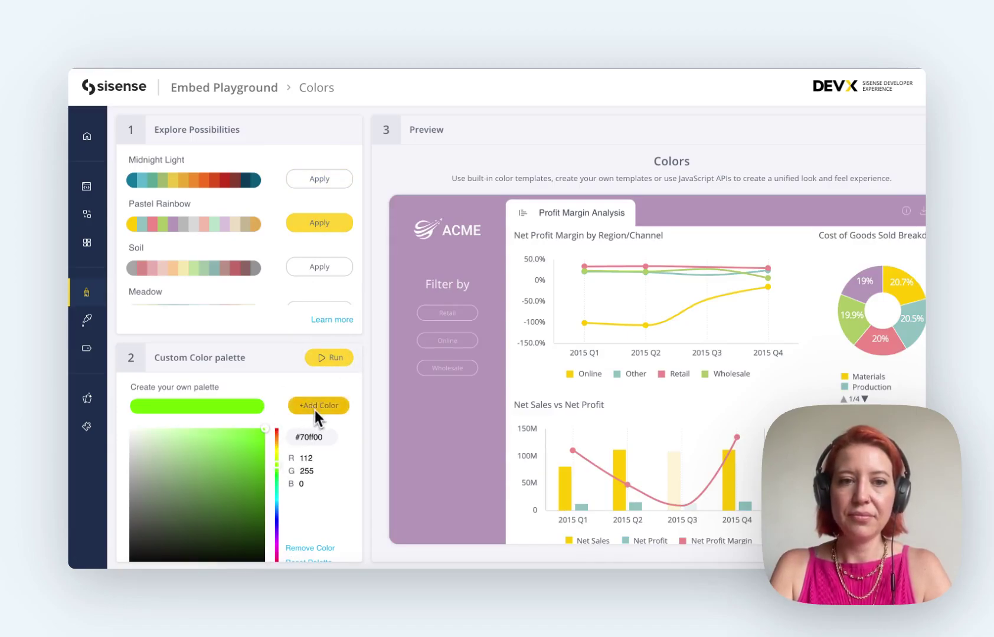
{"action": "left_click", "coordinate": [337, 358]}
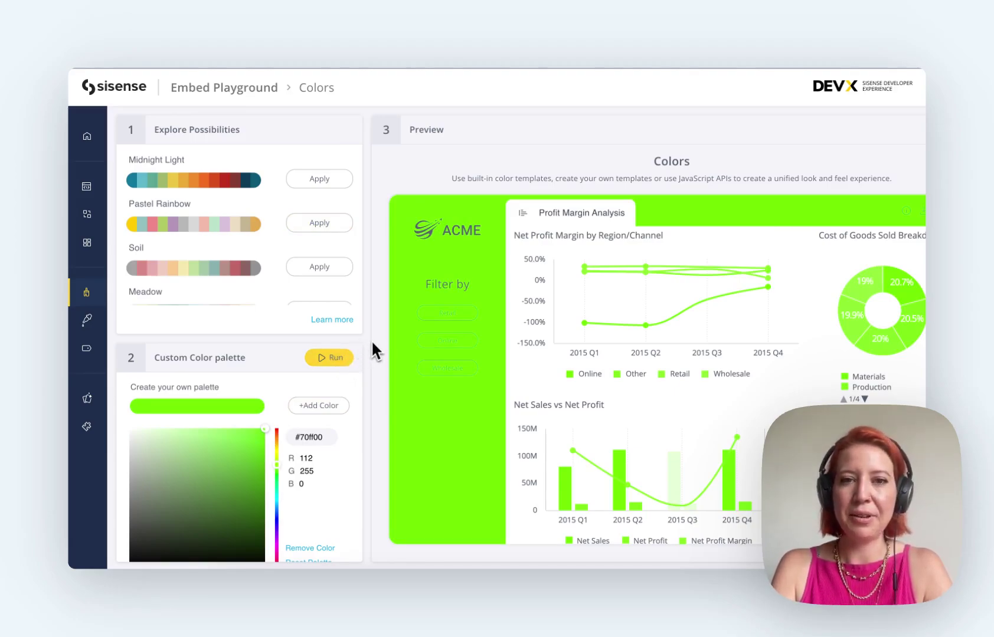
{"action": "right_click", "coordinate": [275, 447]}
{"action": "mouse_move", "coordinate": [275, 449]}
{"action": "key", "text": "Escape"}
{"action": "type", "text": "ff0000"}
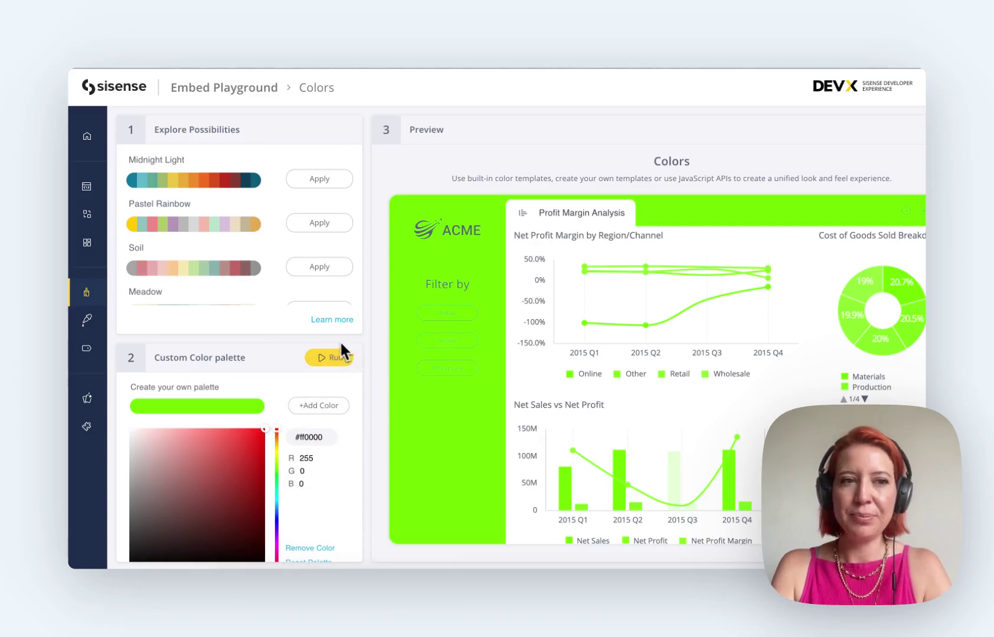
Return to the Edumation tab and look over the Average Scores and Number of Students charts.
{"action": "mouse_move", "coordinate": [64, 280]}
{"action": "left_click", "coordinate": [111, 243]}
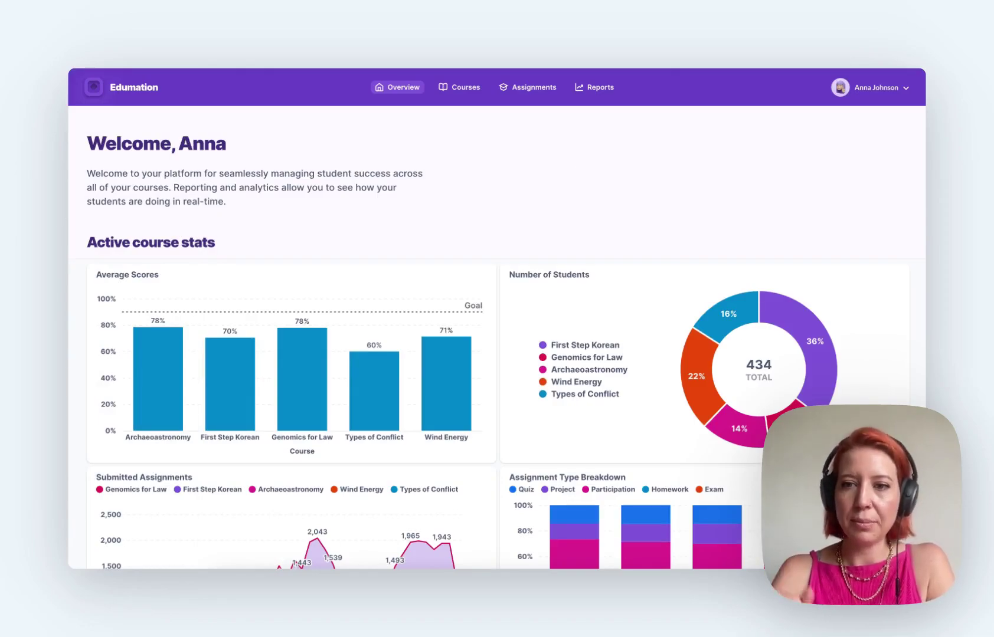
{"action": "scroll", "coordinate": [577, 148], "scroll_direction": "down", "scroll_amount": 2}
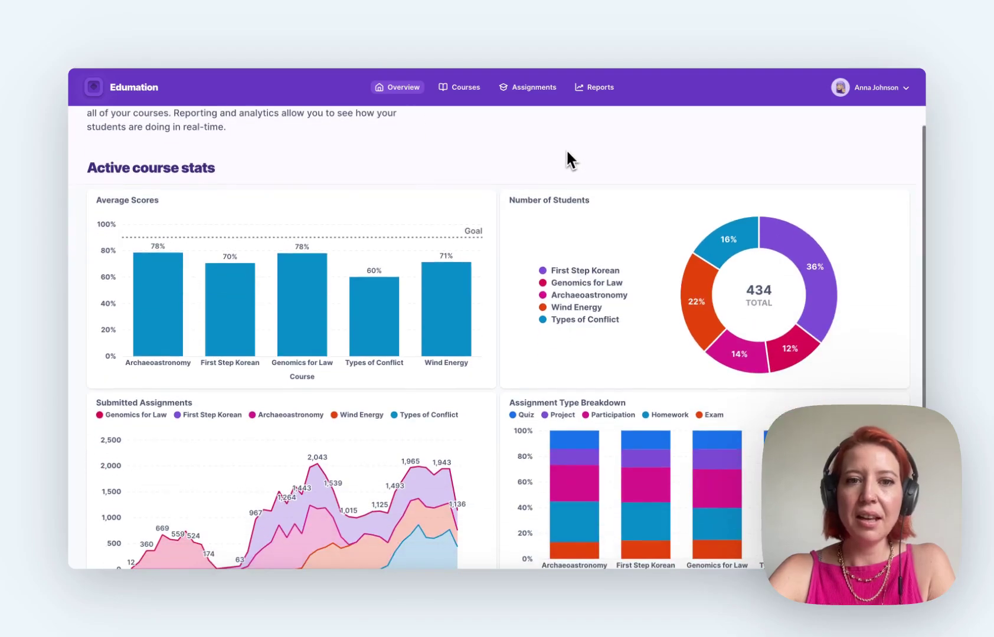
{"action": "mouse_move", "coordinate": [456, 274]}
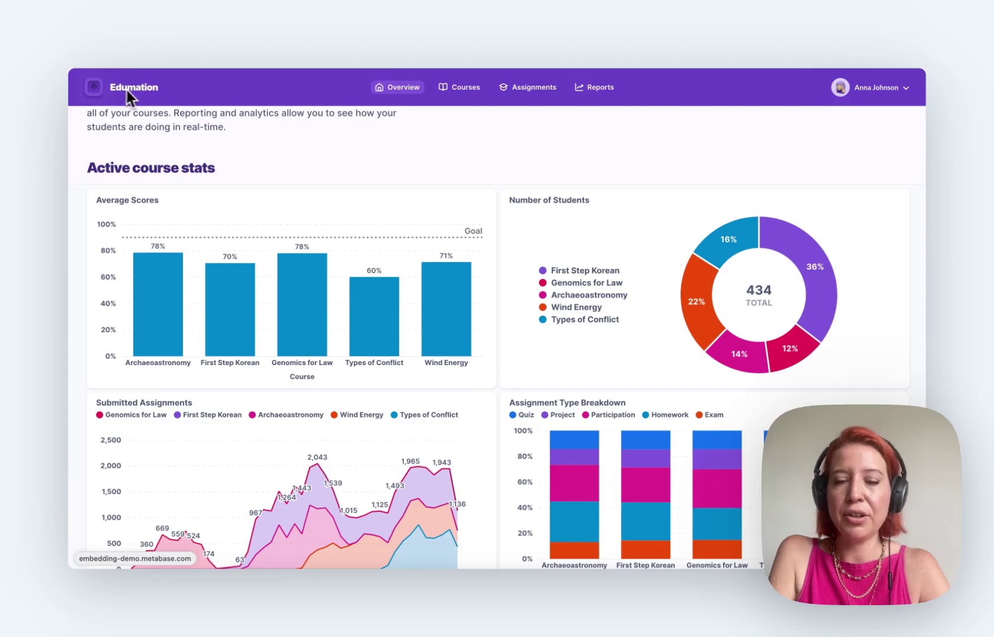
{"action": "scroll", "coordinate": [377, 177], "scroll_direction": "up", "scroll_amount": 2}
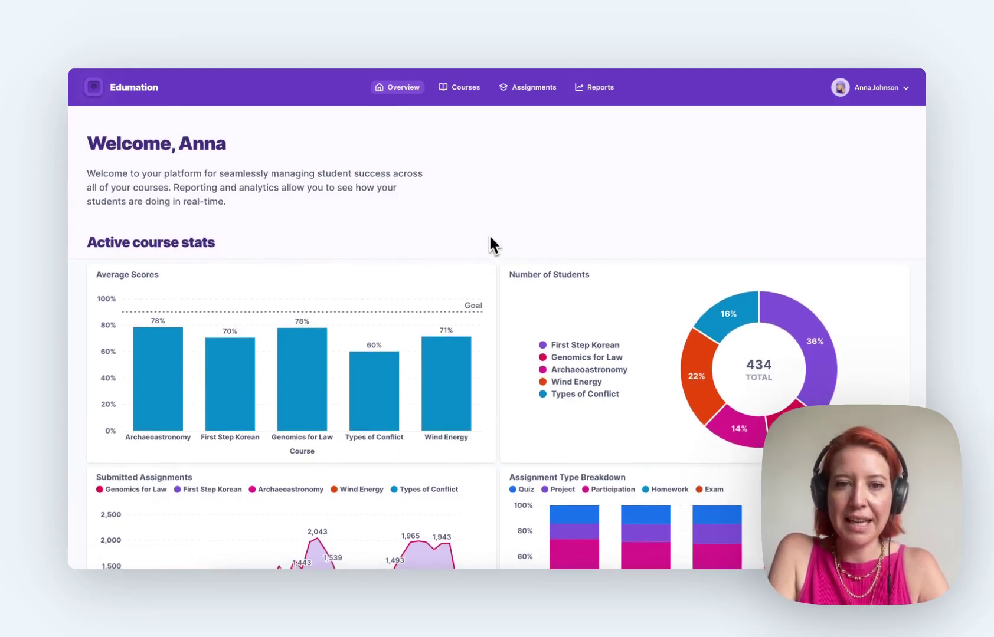
{"action": "scroll", "coordinate": [490, 242], "scroll_direction": "down", "scroll_amount": 2}
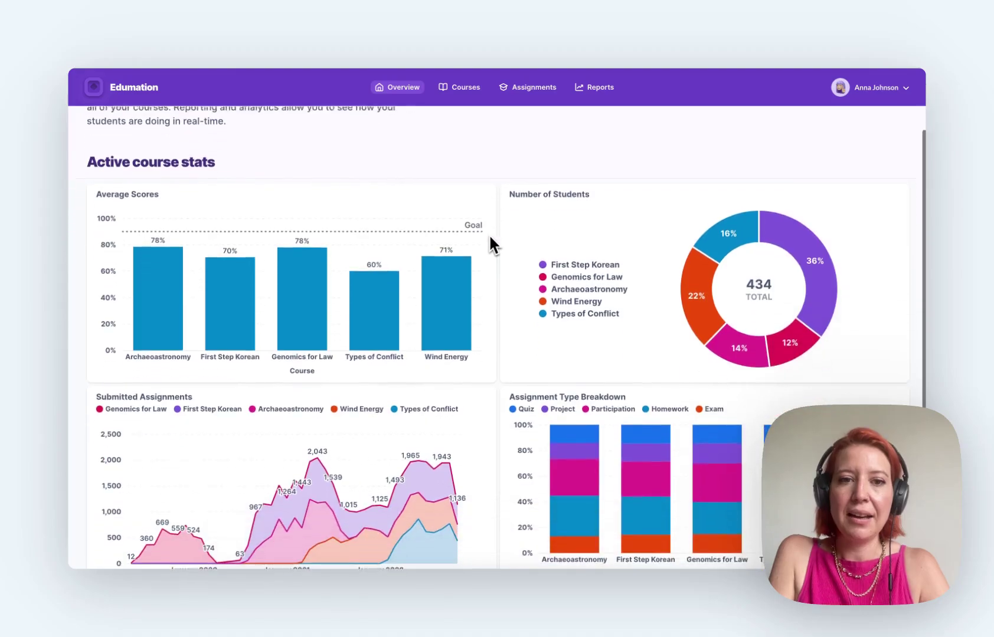
Break the Wind Energy bar's average scores out by Semester.
{"action": "left_click", "coordinate": [445, 289]}
{"action": "left_click", "coordinate": [533, 353]}
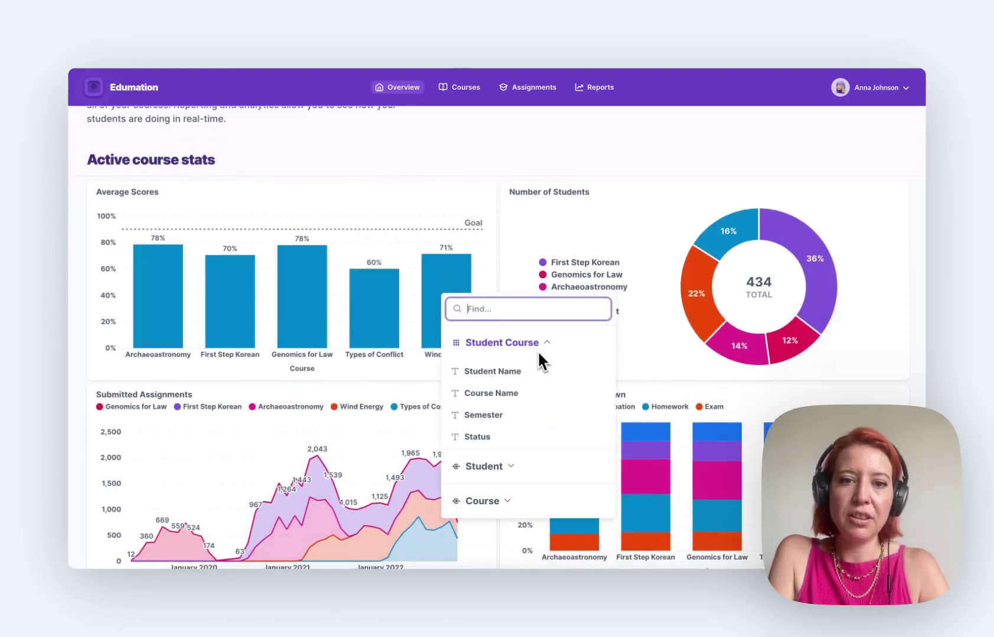
{"action": "left_click", "coordinate": [514, 416]}
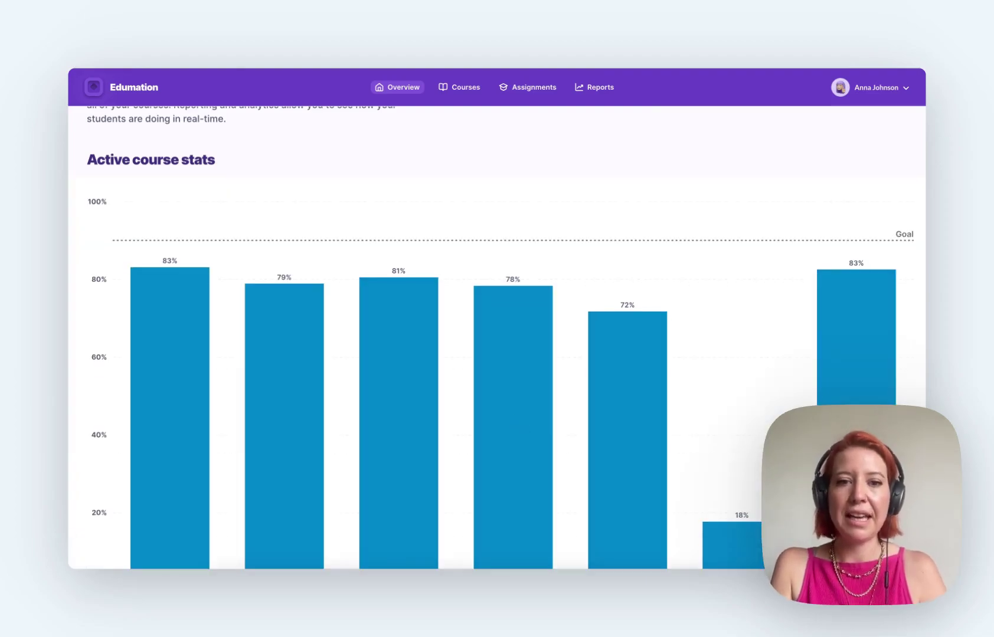
{"action": "scroll", "coordinate": [515, 423], "scroll_direction": "down", "scroll_amount": 3}
Break the course 10 bar out by student name, then return to the top of the Overview.
{"action": "left_click", "coordinate": [150, 297]}
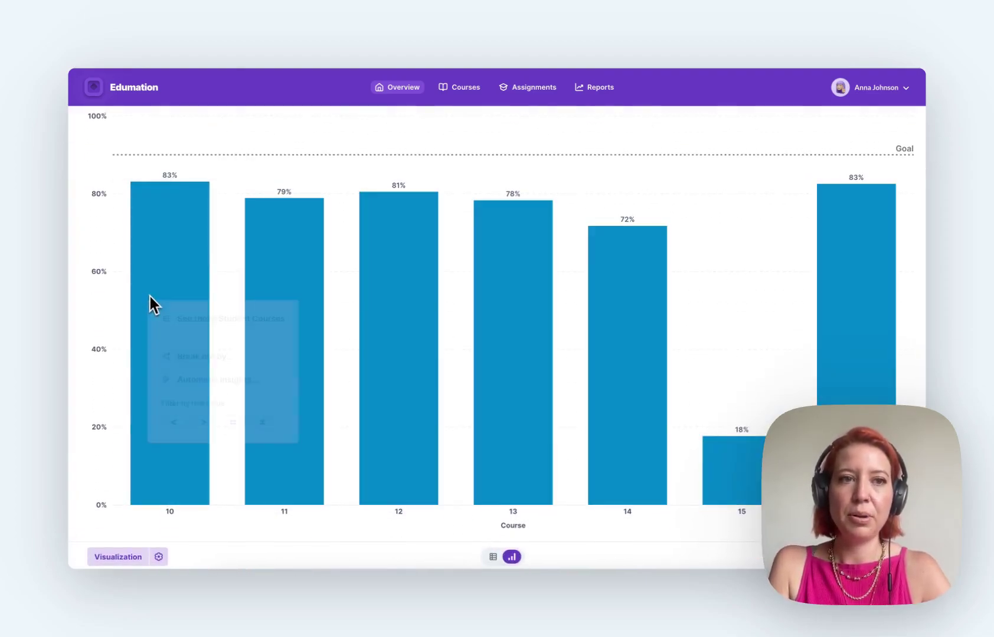
{"action": "left_click", "coordinate": [200, 354]}
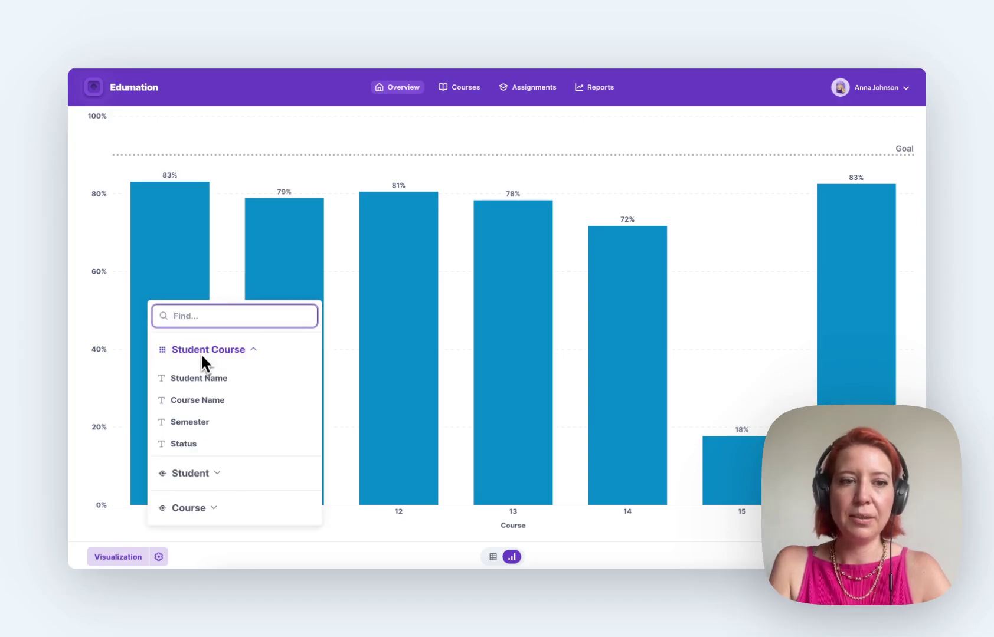
{"action": "left_click", "coordinate": [203, 399]}
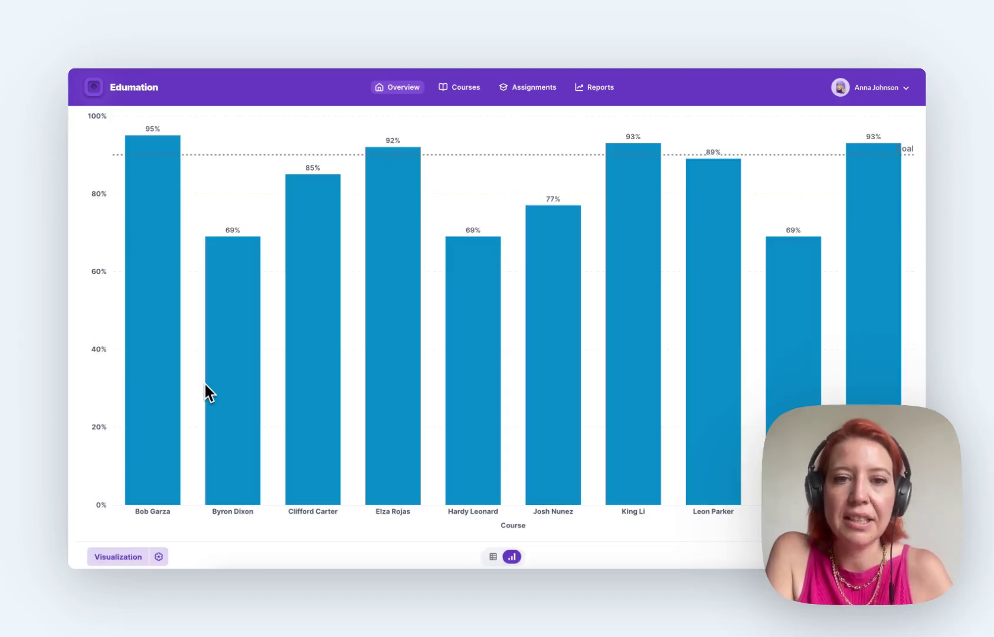
{"action": "scroll", "coordinate": [204, 391], "scroll_direction": "up", "scroll_amount": 1}
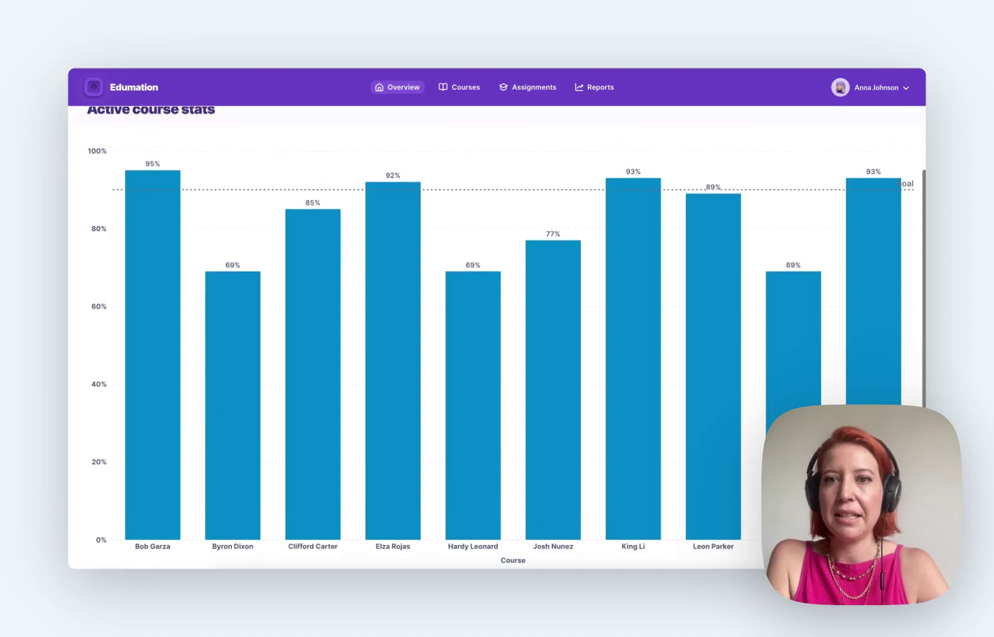
{"action": "scroll", "coordinate": [179, 387], "scroll_direction": "up", "scroll_amount": 1}
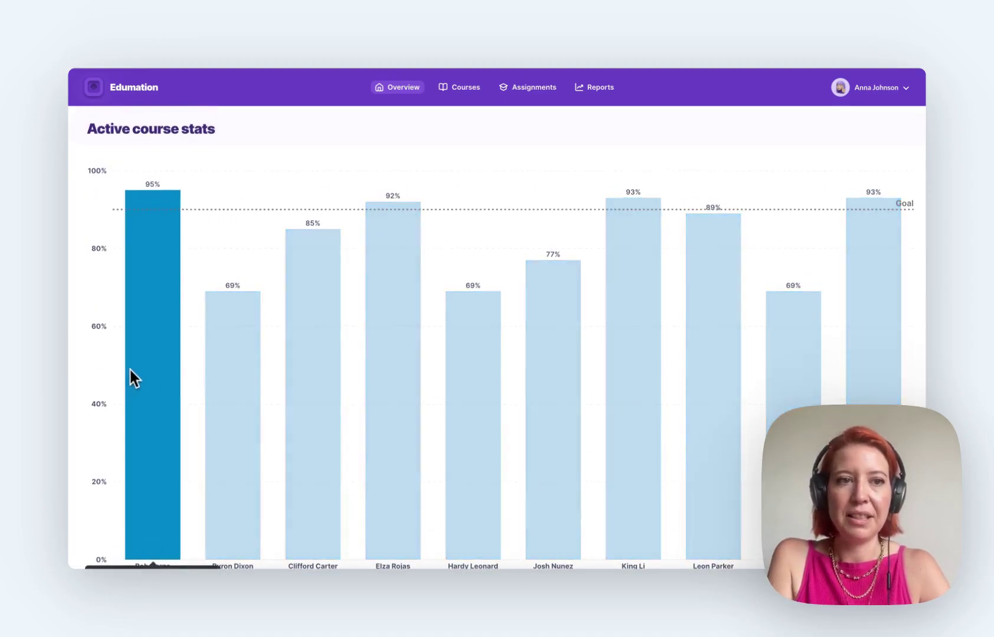
{"action": "scroll", "coordinate": [142, 362], "scroll_direction": "down", "scroll_amount": 1}
{"action": "scroll", "coordinate": [143, 365], "scroll_direction": "up", "scroll_amount": 1}
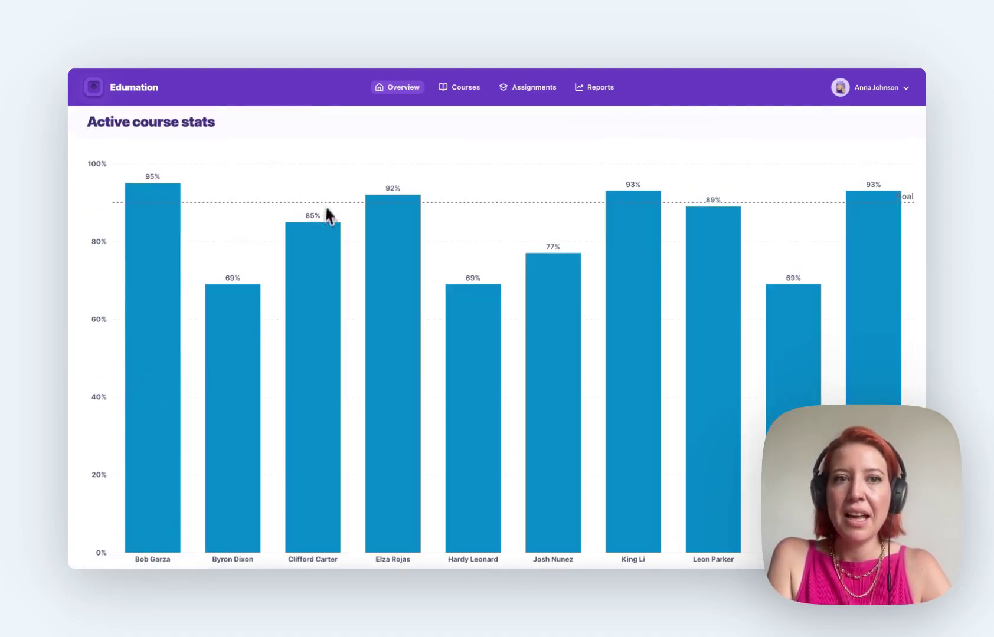
{"action": "scroll", "coordinate": [326, 195], "scroll_direction": "up", "scroll_amount": 2}
{"action": "scroll", "coordinate": [327, 168], "scroll_direction": "up", "scroll_amount": 1}
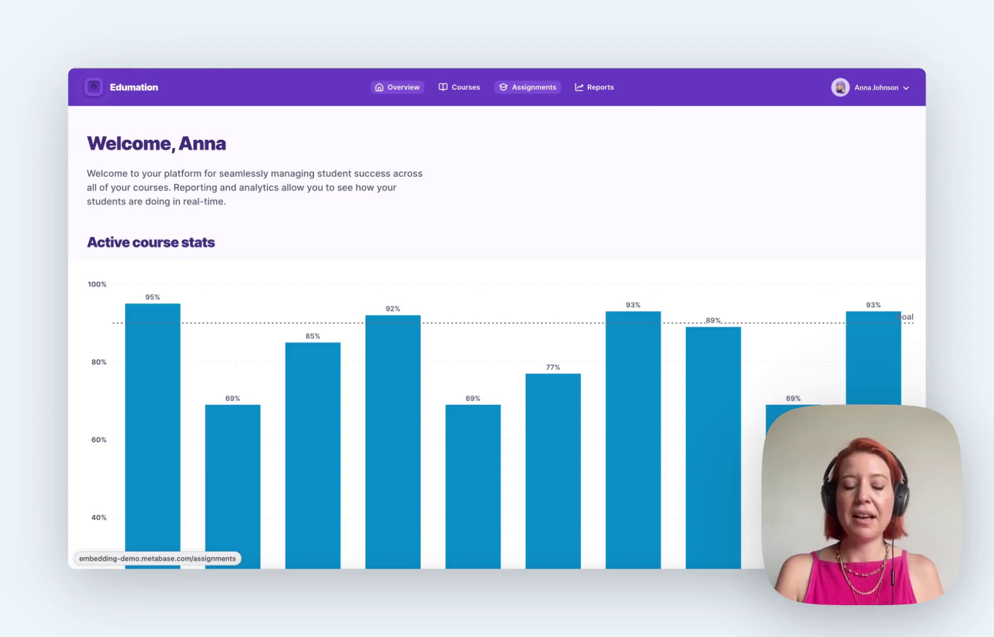
Filter the Assignments table's Assignment Type column to show only Homework.
{"action": "left_click", "coordinate": [536, 91]}
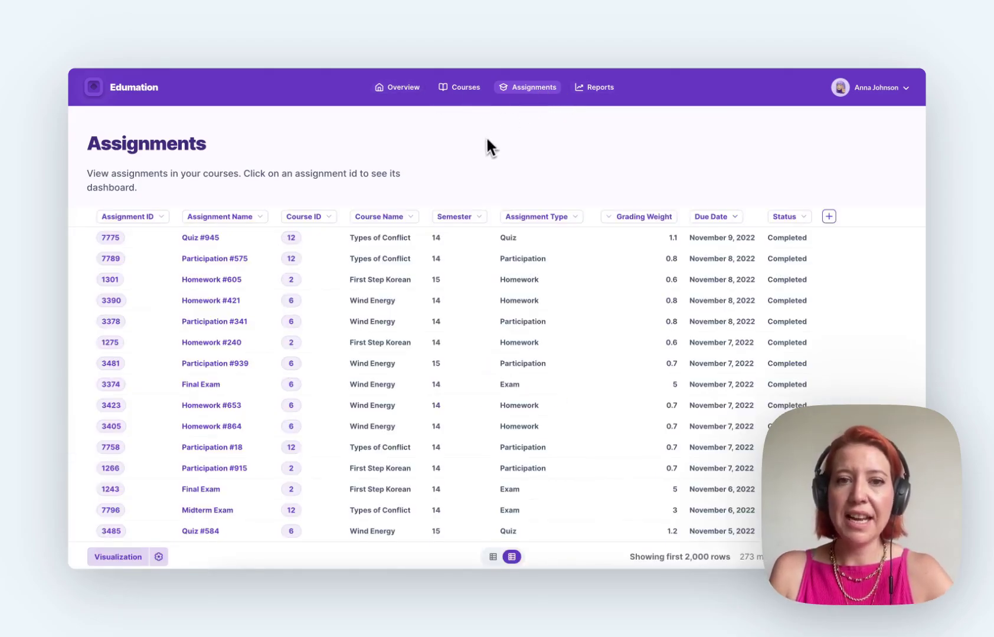
{"action": "left_click", "coordinate": [546, 218]}
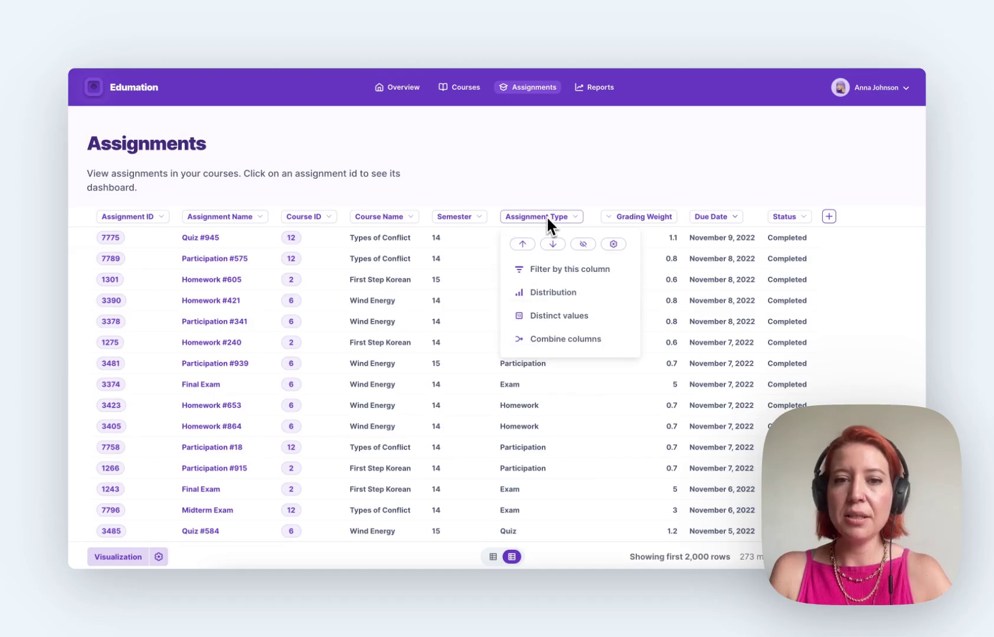
{"action": "left_click", "coordinate": [558, 267]}
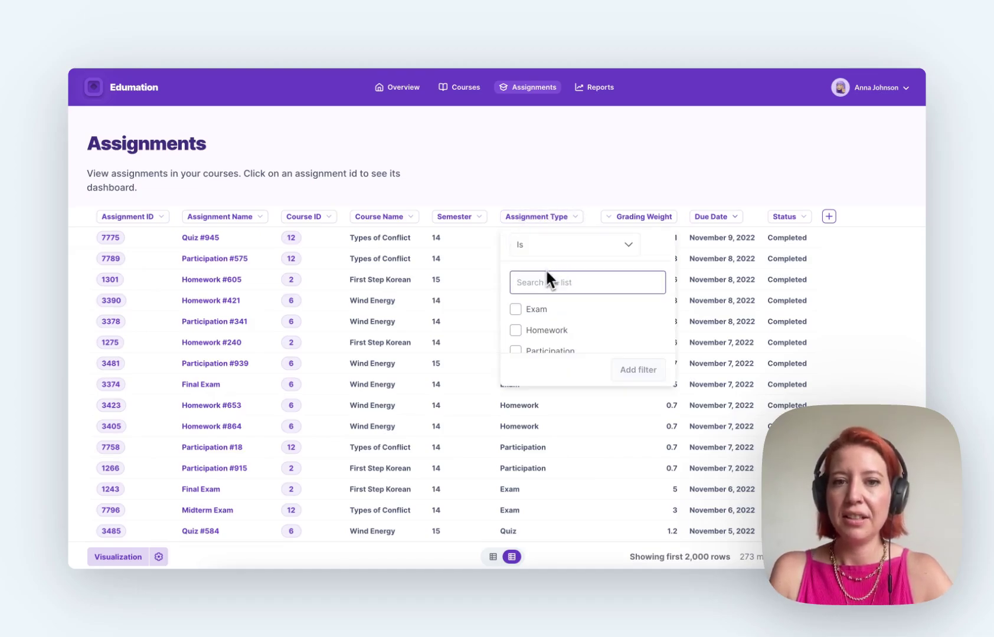
{"action": "scroll", "coordinate": [510, 305], "scroll_direction": "down", "scroll_amount": 1}
{"action": "left_click", "coordinate": [516, 305]}
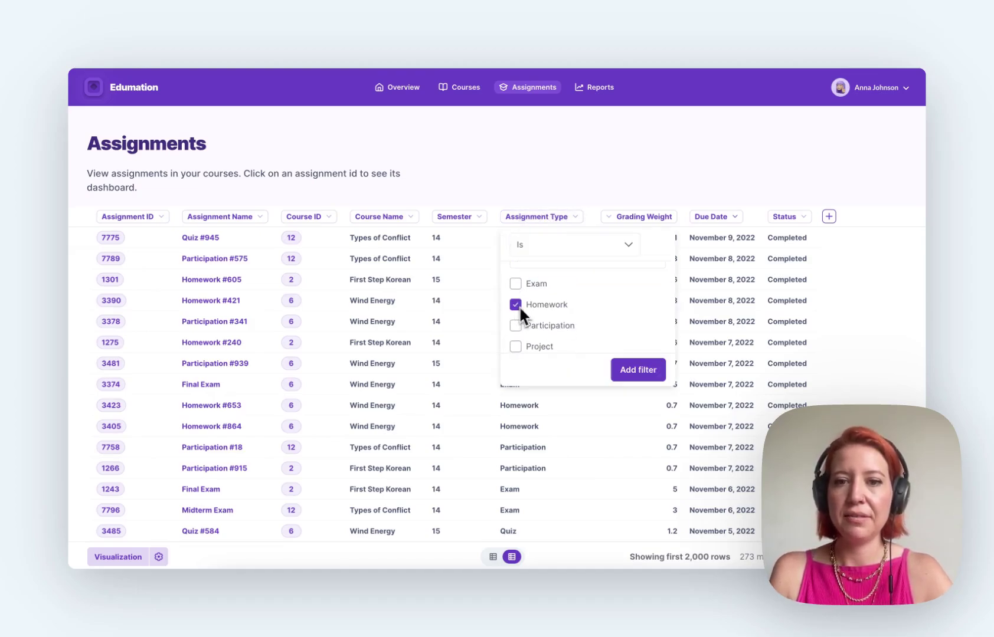
{"action": "left_click", "coordinate": [635, 369]}
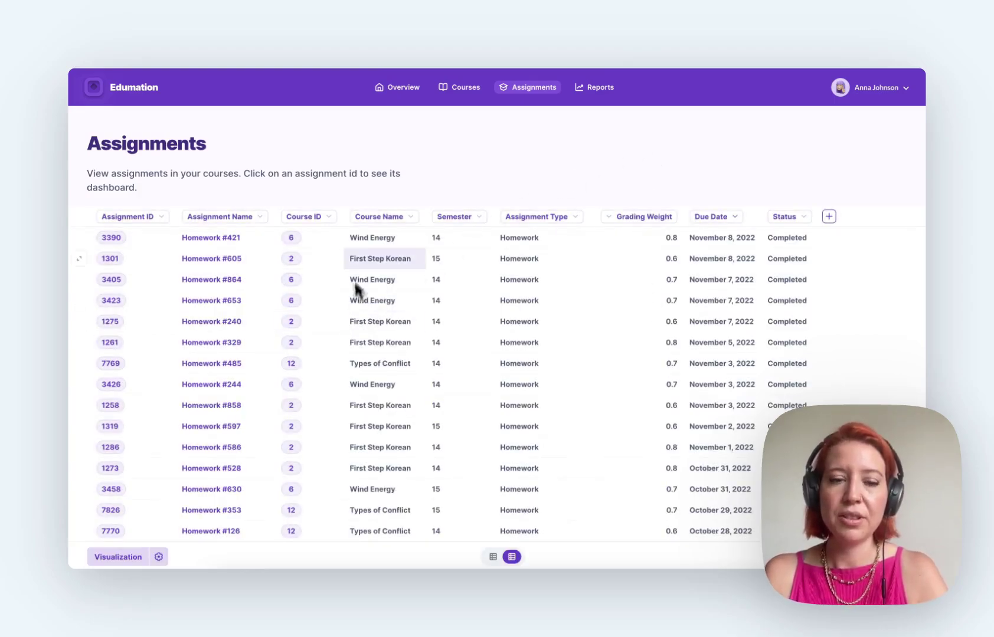
{"action": "scroll", "coordinate": [358, 268], "scroll_direction": "down", "scroll_amount": 1}
{"action": "scroll", "coordinate": [361, 260], "scroll_direction": "up", "scroll_amount": 1}
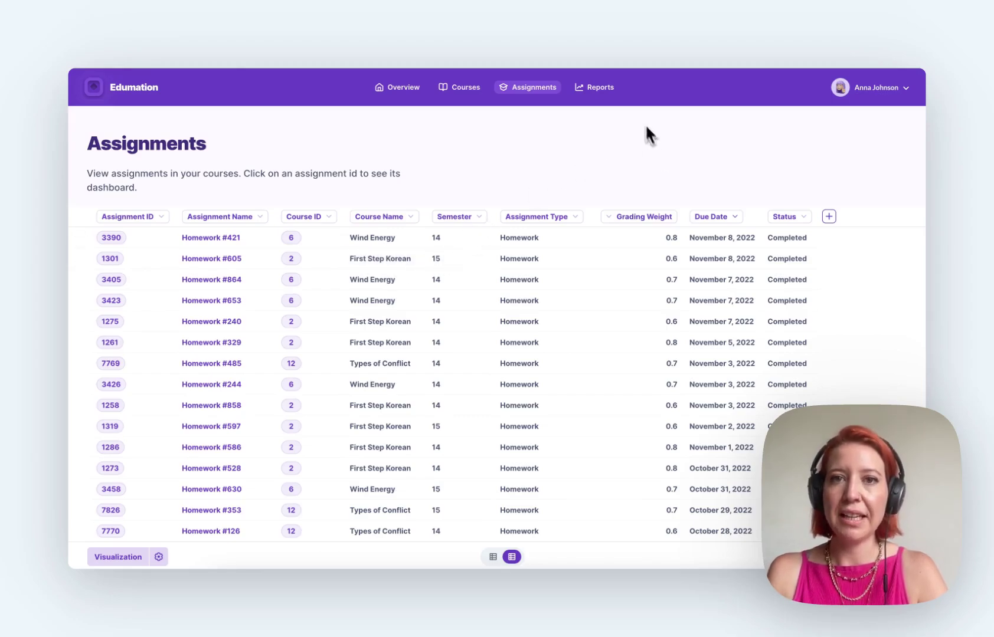
{"action": "left_click", "coordinate": [610, 90]}
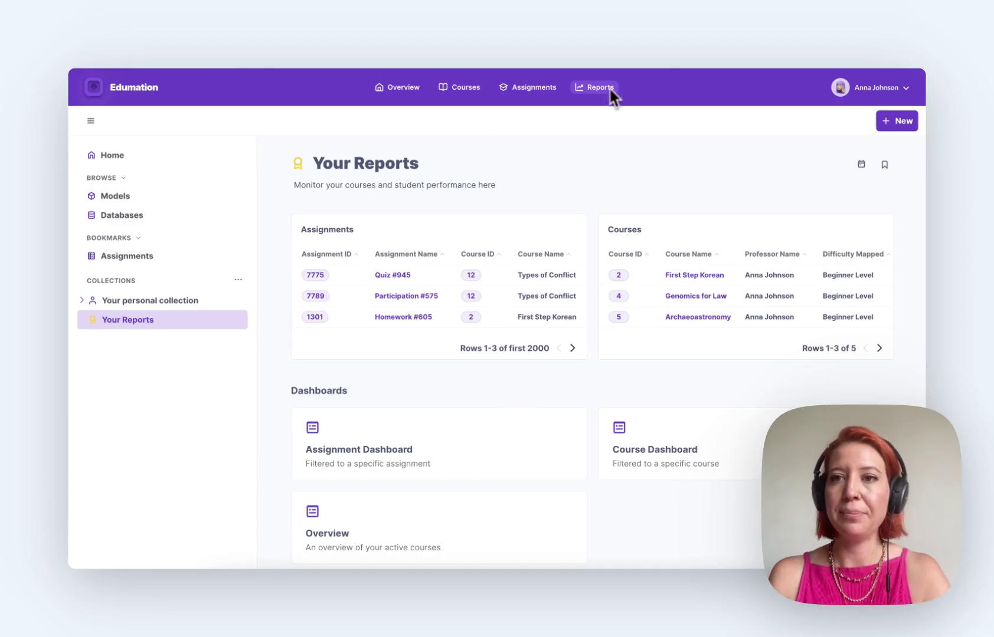
Build a new question on Students counting rows by Country and visualize it.
{"action": "left_click", "coordinate": [897, 121]}
{"action": "left_click", "coordinate": [857, 149]}
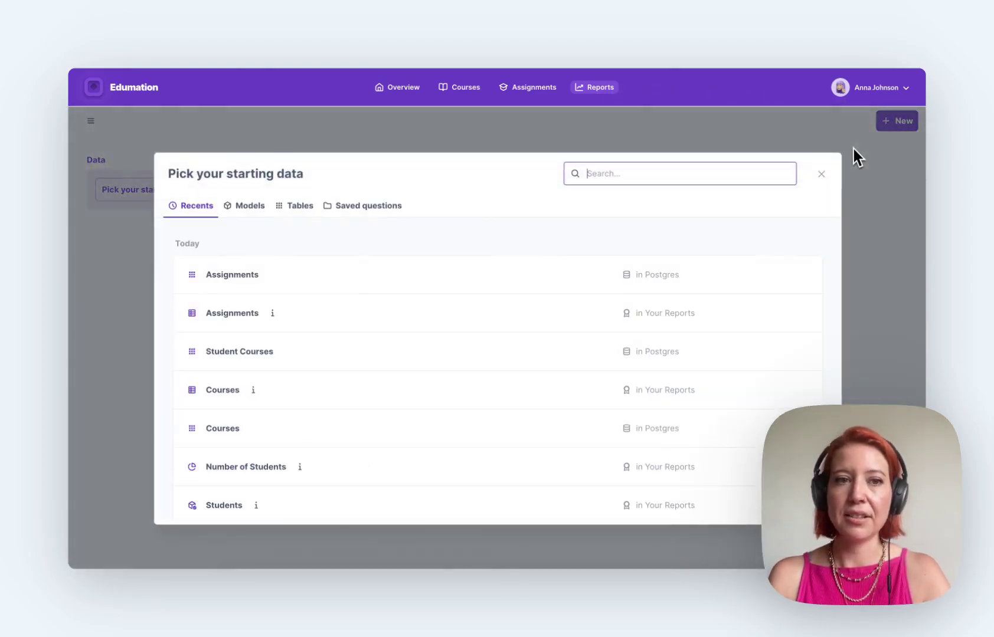
{"action": "scroll", "coordinate": [473, 224], "scroll_direction": "down", "scroll_amount": 1}
{"action": "scroll", "coordinate": [461, 231], "scroll_direction": "down", "scroll_amount": 1}
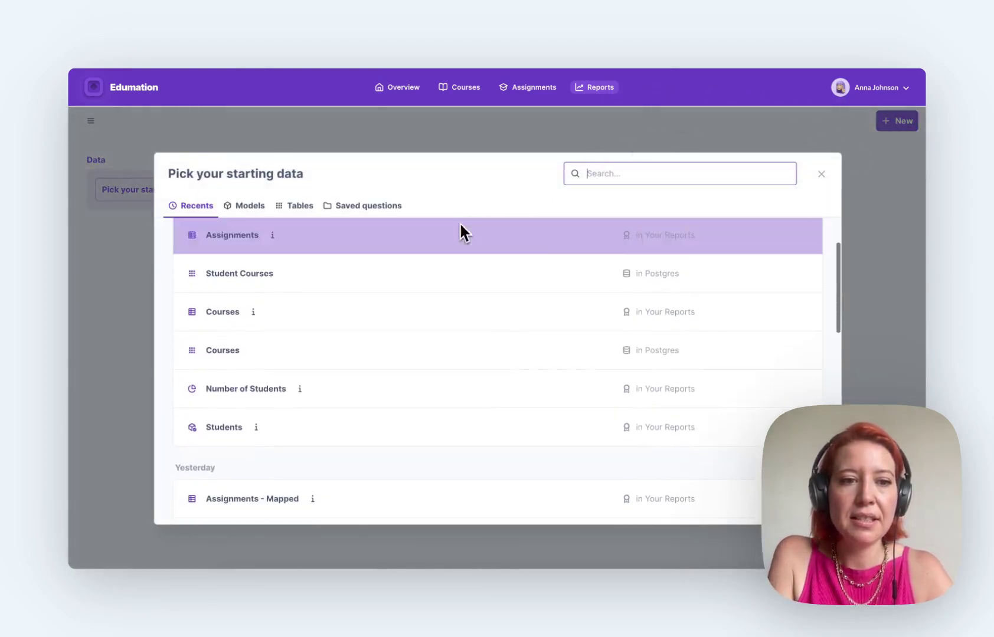
{"action": "key", "text": "Escape"}
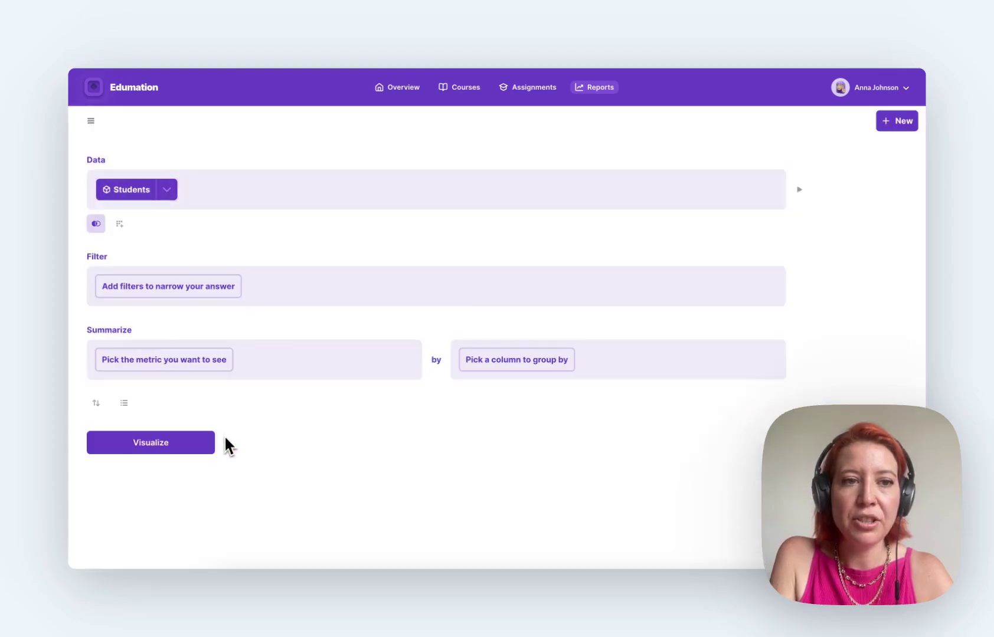
{"action": "left_click", "coordinate": [201, 359]}
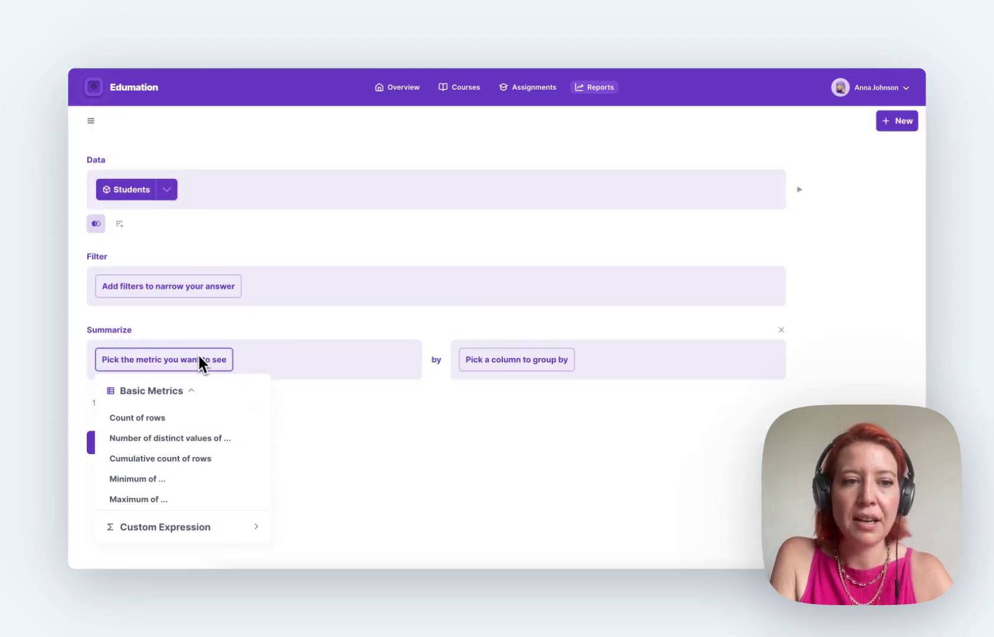
{"action": "left_click", "coordinate": [163, 421]}
{"action": "left_click", "coordinate": [495, 361]}
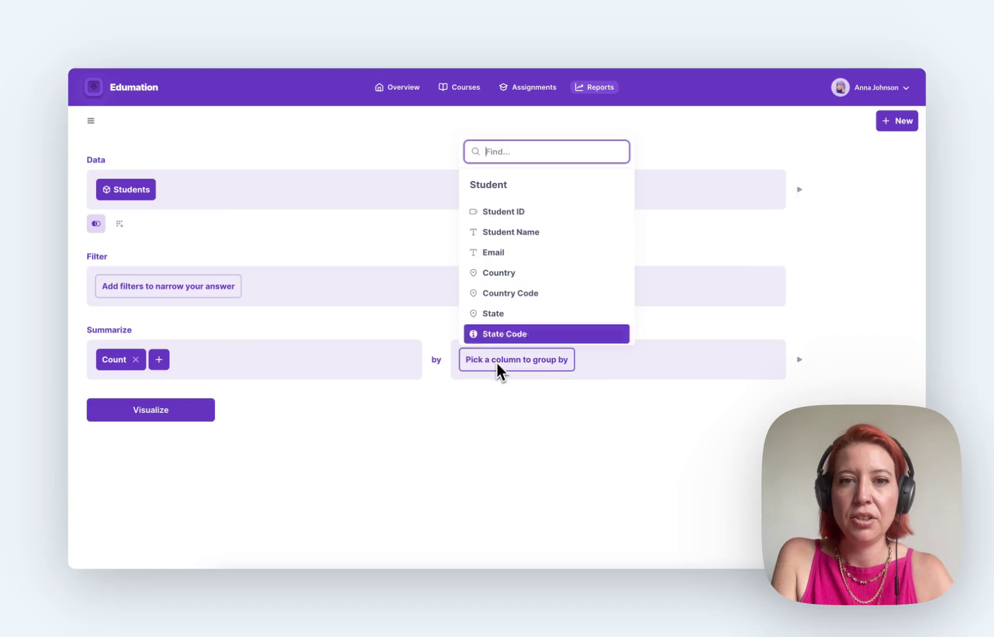
{"action": "left_click", "coordinate": [494, 275]}
{"action": "left_click", "coordinate": [132, 468]}
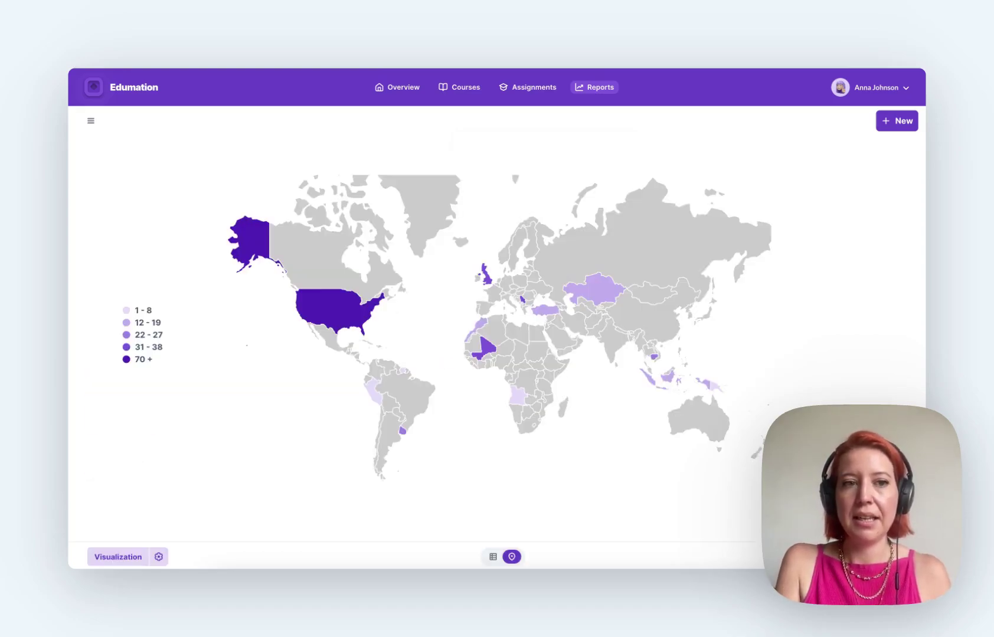
{"action": "mouse_move", "coordinate": [336, 319]}
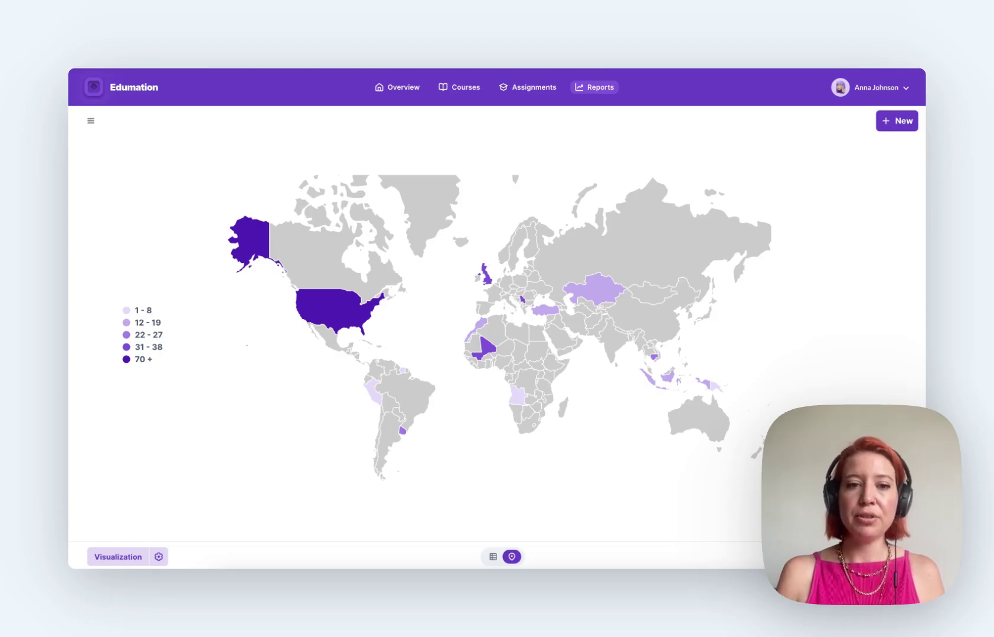
Switch to the other teacher's account, confirming the Leave site prompt so the app reloads.
{"action": "left_click", "coordinate": [885, 89]}
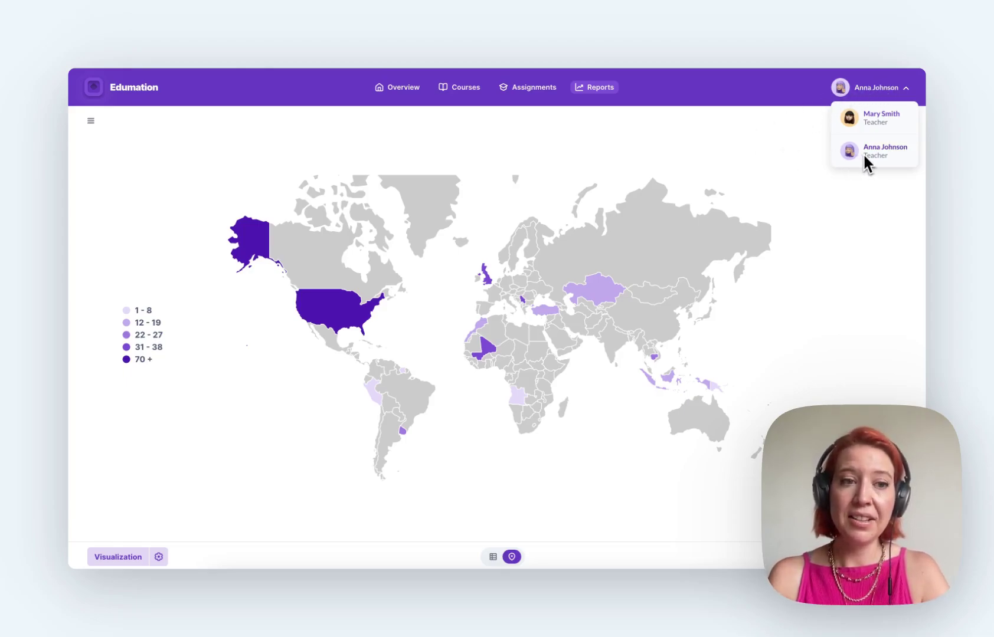
{"action": "left_click", "coordinate": [876, 120]}
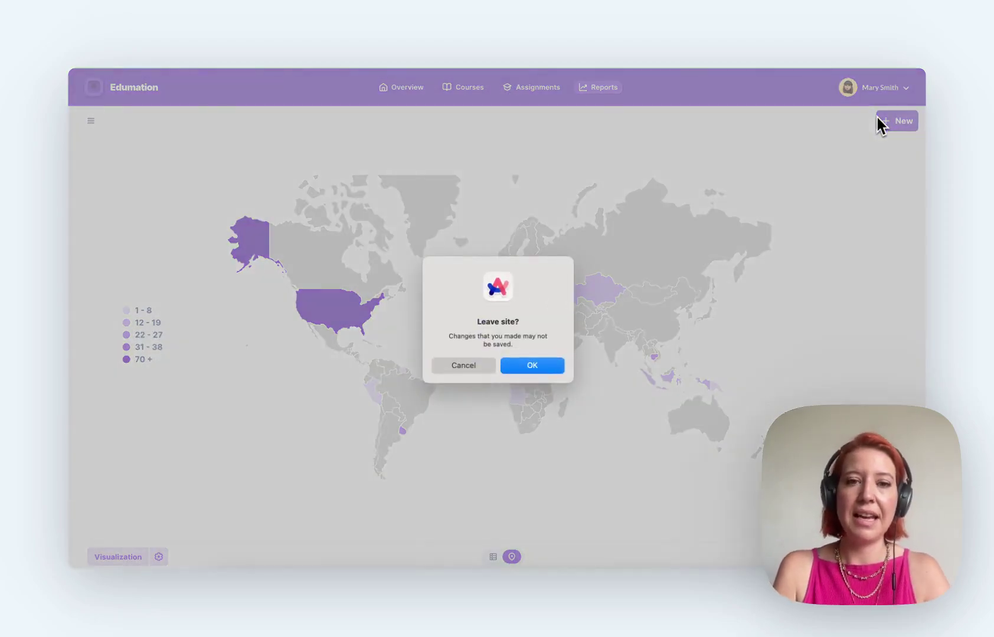
{"action": "left_click", "coordinate": [531, 367]}
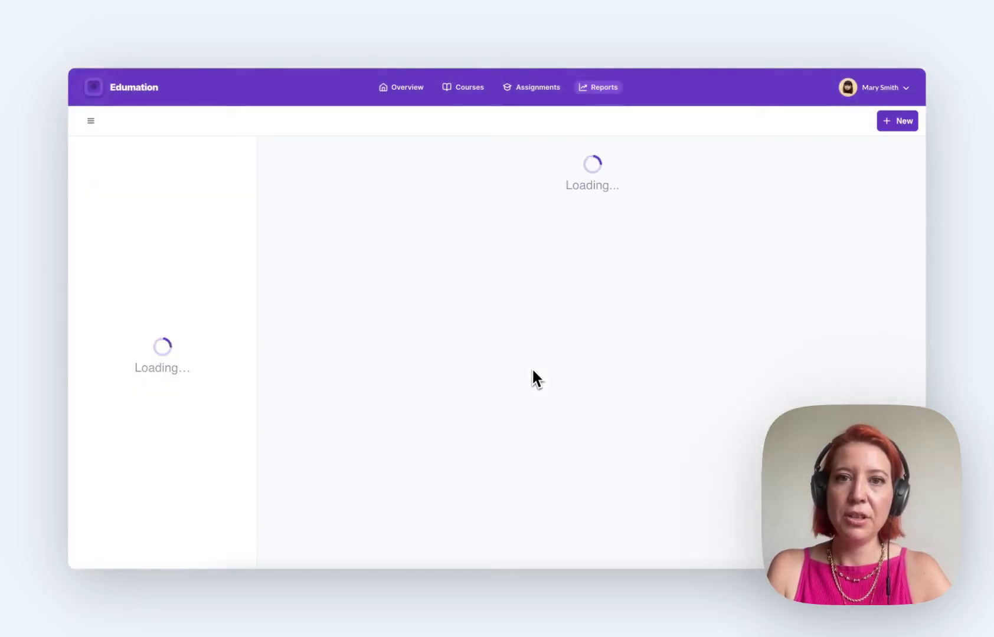
Review the second teacher's Overview charts, then open her Assignments page.
{"action": "left_click", "coordinate": [395, 88]}
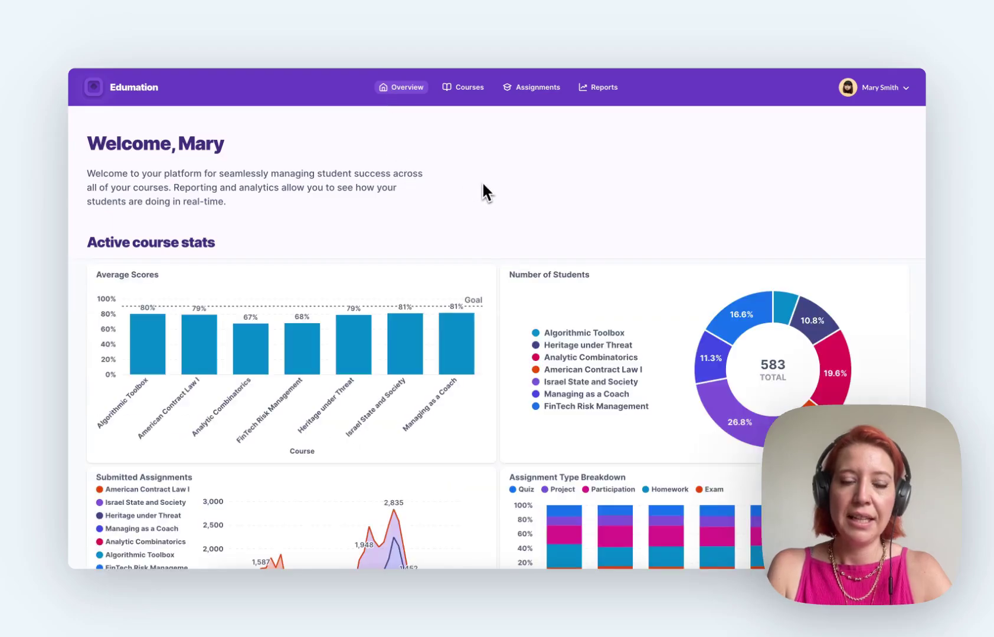
{"action": "scroll", "coordinate": [481, 181], "scroll_direction": "down", "scroll_amount": 3}
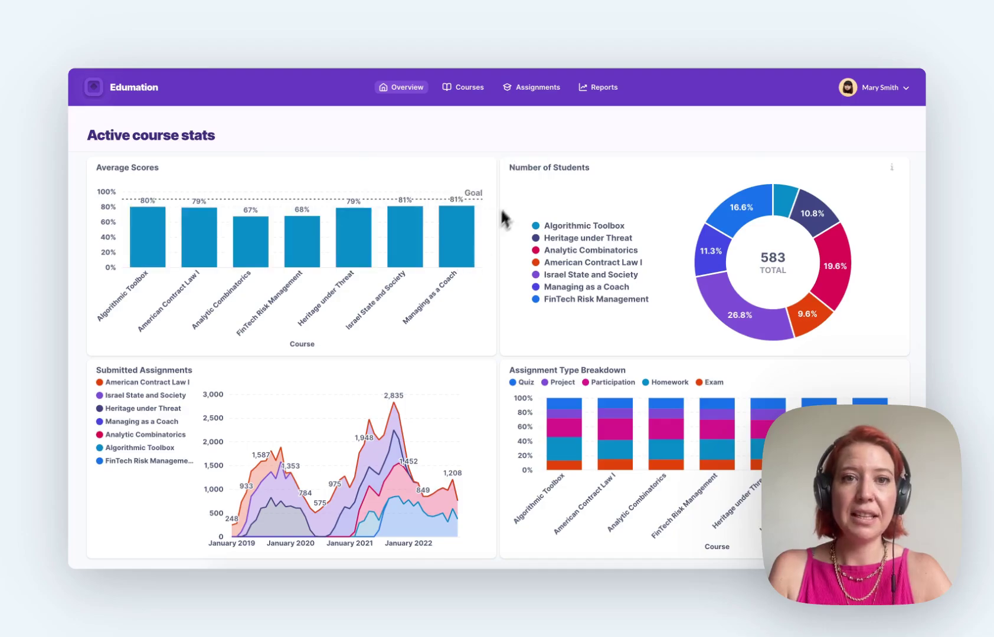
{"action": "scroll", "coordinate": [507, 198], "scroll_direction": "up", "scroll_amount": 3}
{"action": "left_click", "coordinate": [520, 95]}
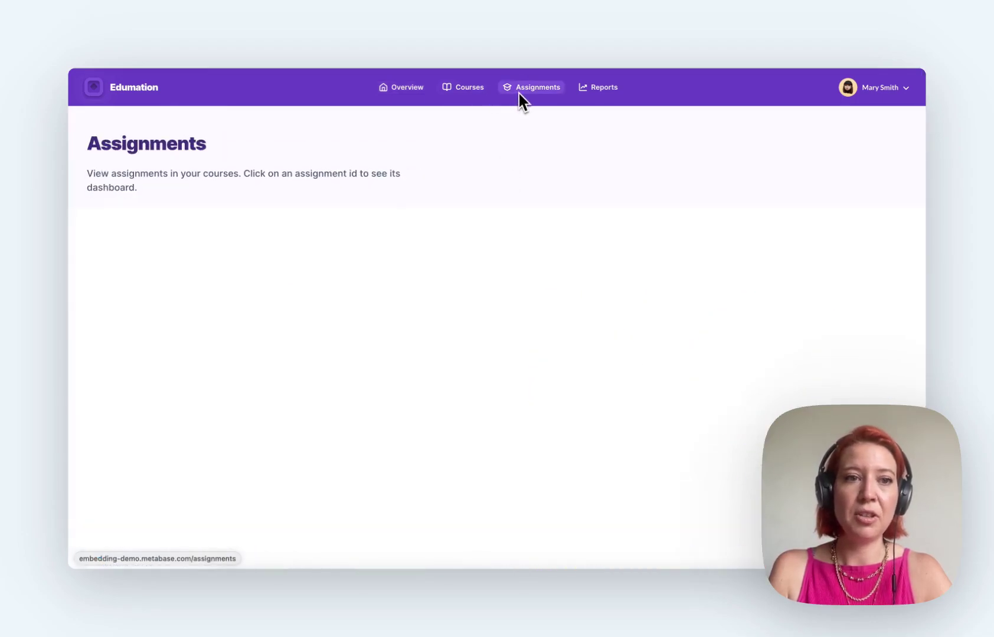